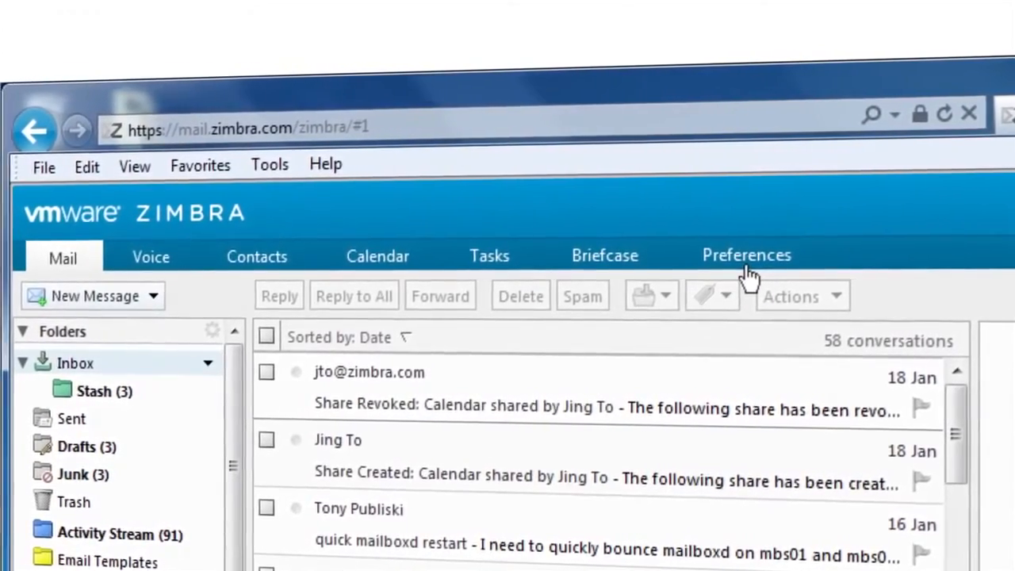
Step: Open the calendar Share Created conversation in the inbox and add the quick mailboxd restart conversation to the selection
left_click(396, 468)
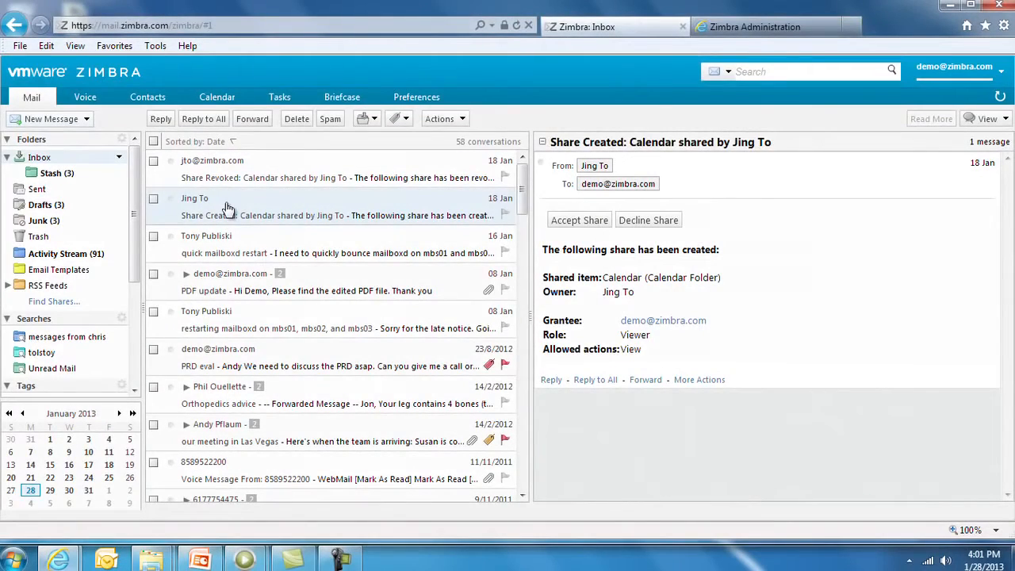
left_click(230, 252, "ctrl")
left_click_drag(230, 253, 301, 237)
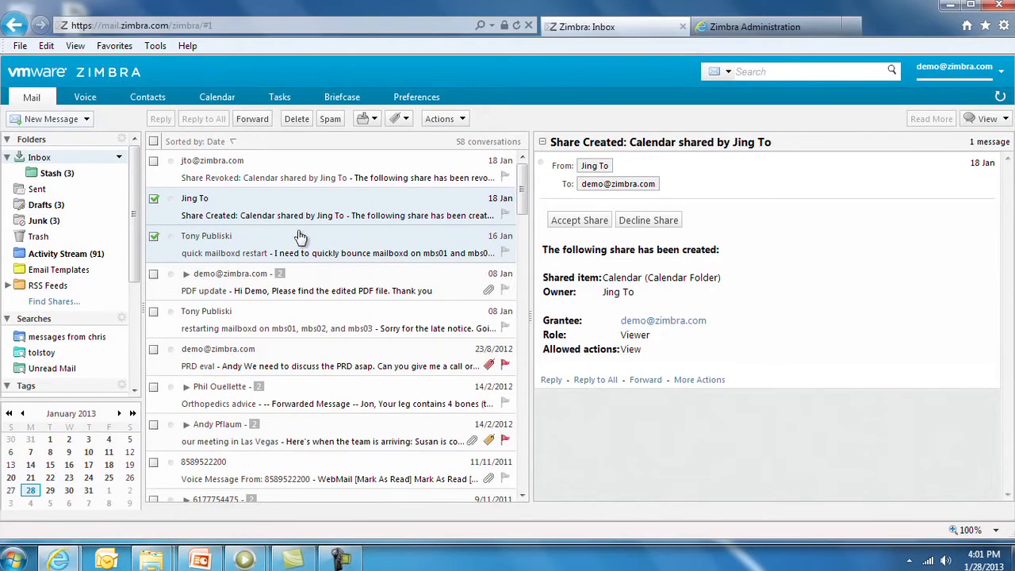
Step: Switch the inbox list to By Message view and place the reading pane at the bottom
left_click(1004, 119)
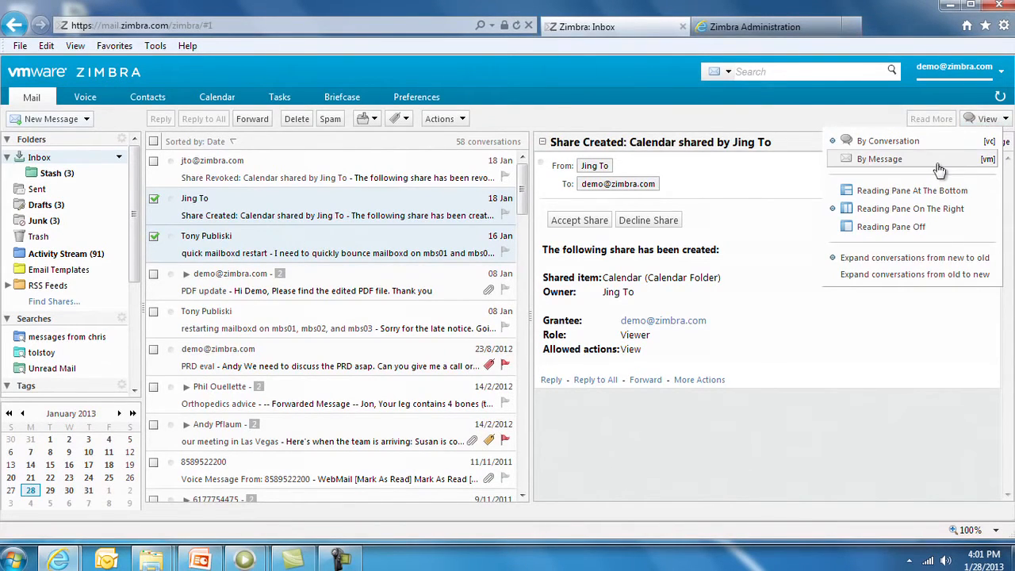
left_click(880, 159)
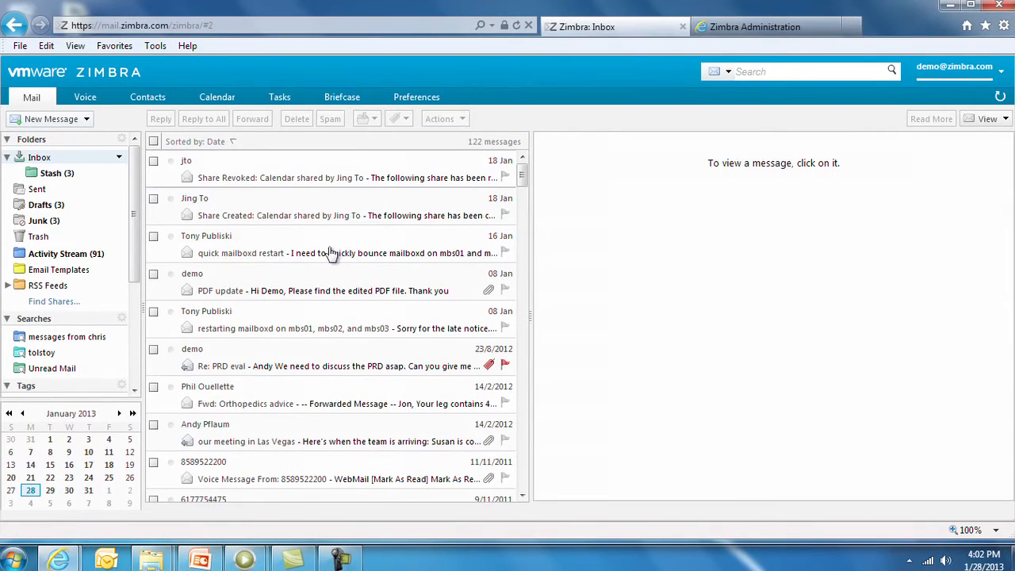
left_click(332, 252)
left_click(991, 119)
left_click(929, 195)
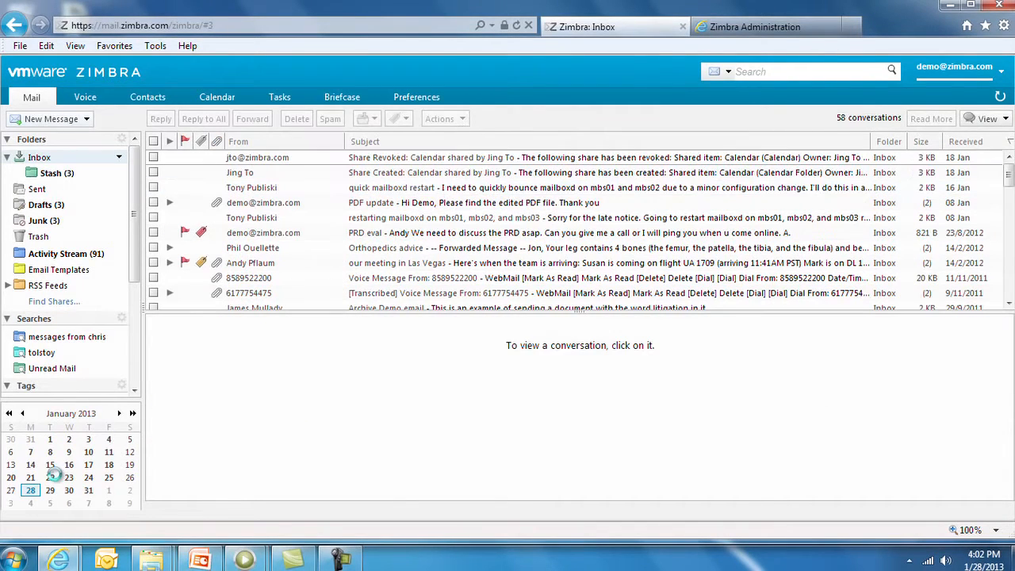
Step: Create an appointment on 30 January 2013 from the quick mailboxd restart message, adding its sender and recipients as attendees
mouse_move(56, 478)
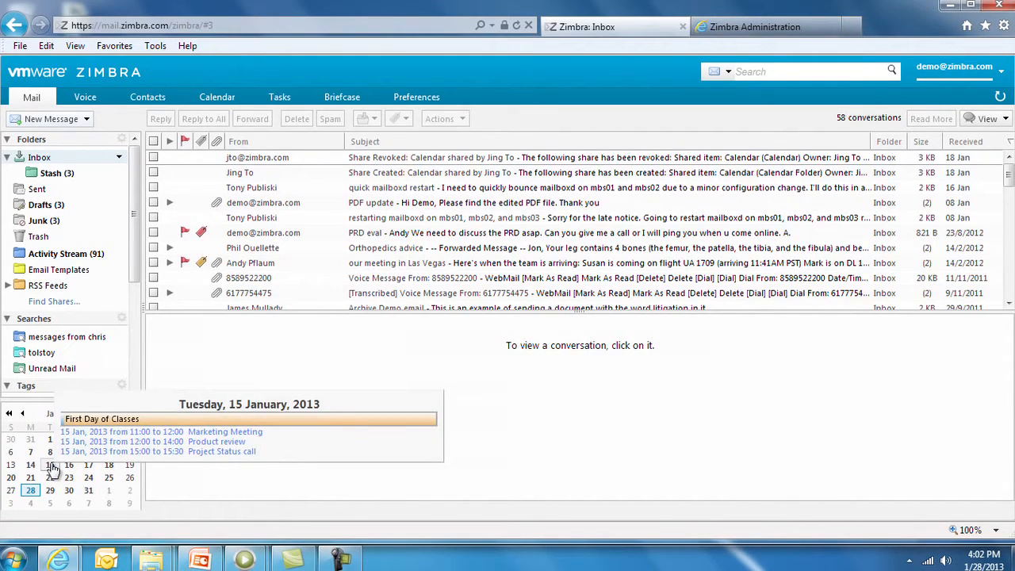
left_click(301, 188)
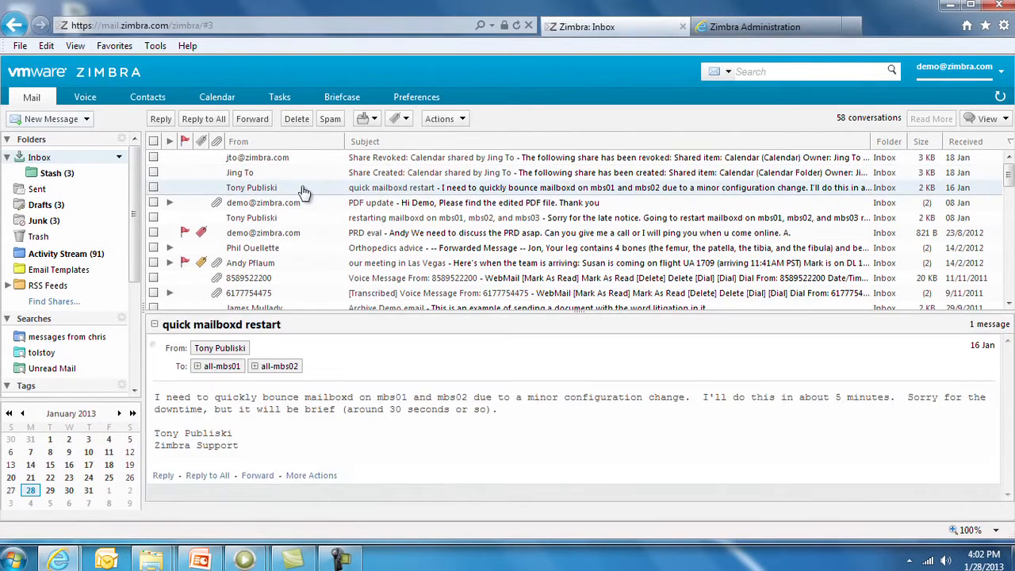
left_click_drag(301, 192, 68, 491)
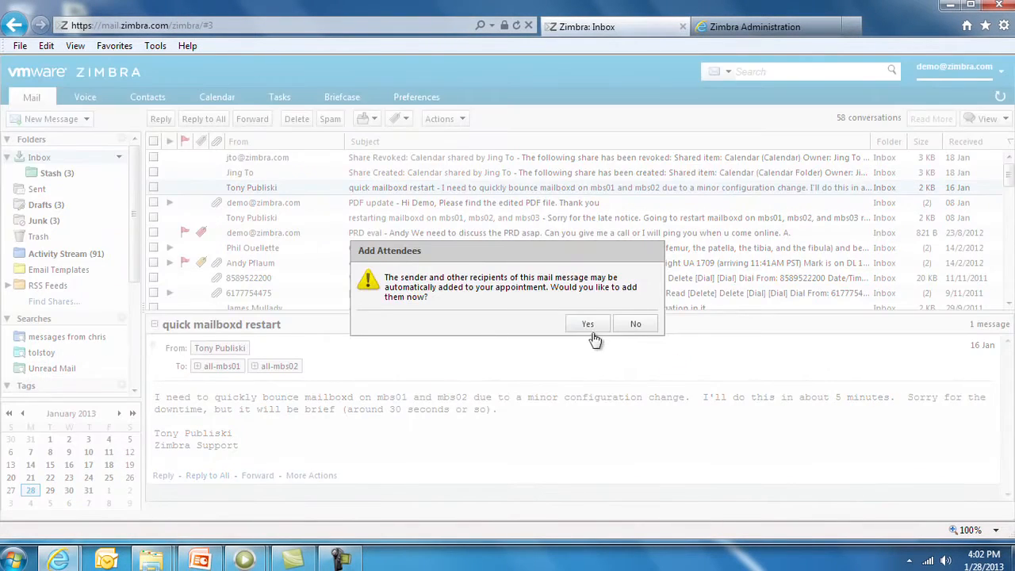
left_click(588, 324)
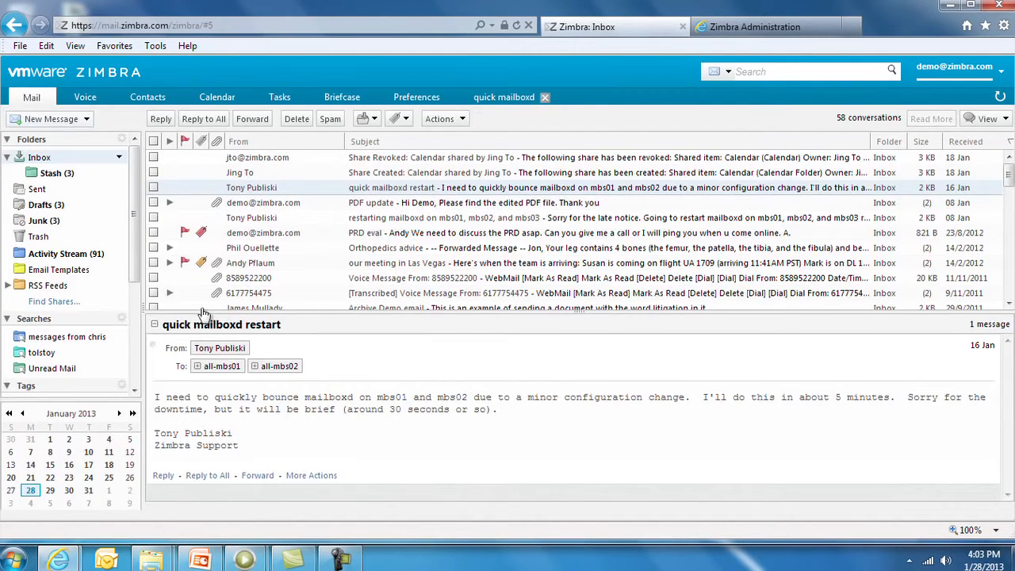
Step: Open the "our meeting in Sydney" conversation and preview the calendar entries for its "tomorrow morning" and "July 23rd" dates
left_click(55, 255)
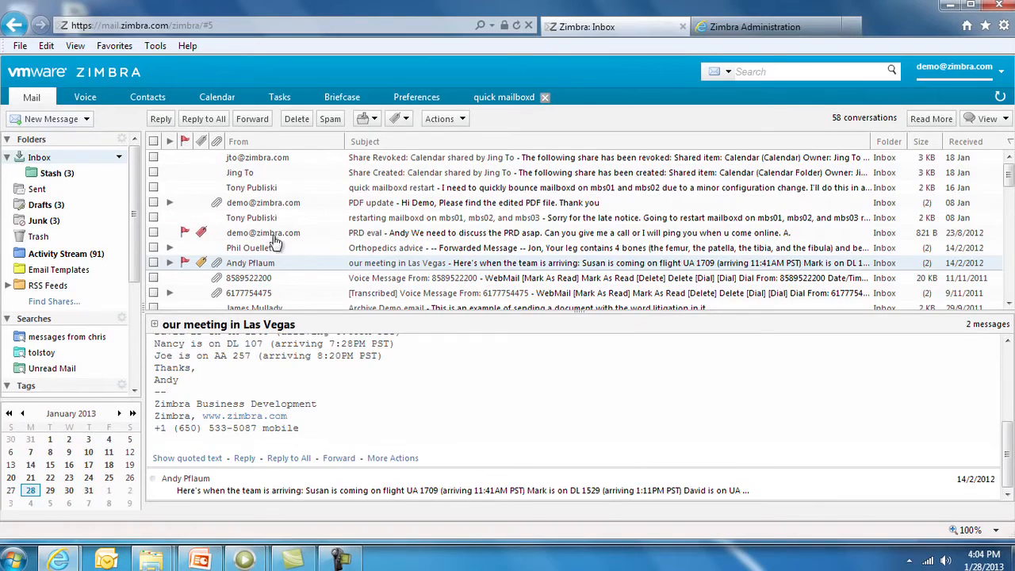
scroll(317, 292, "down", 3)
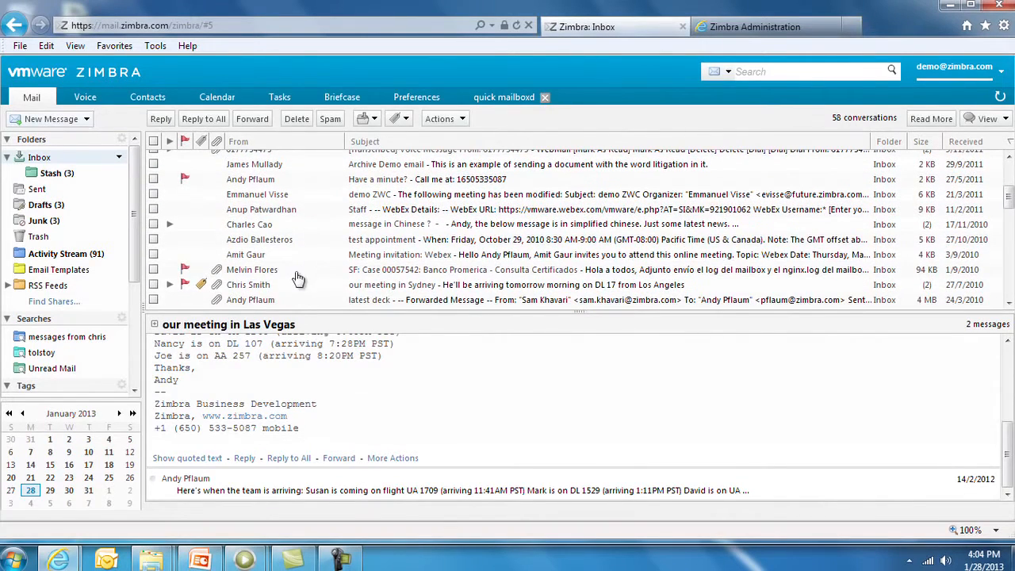
left_click(295, 285)
scroll(451, 453, "down", 1)
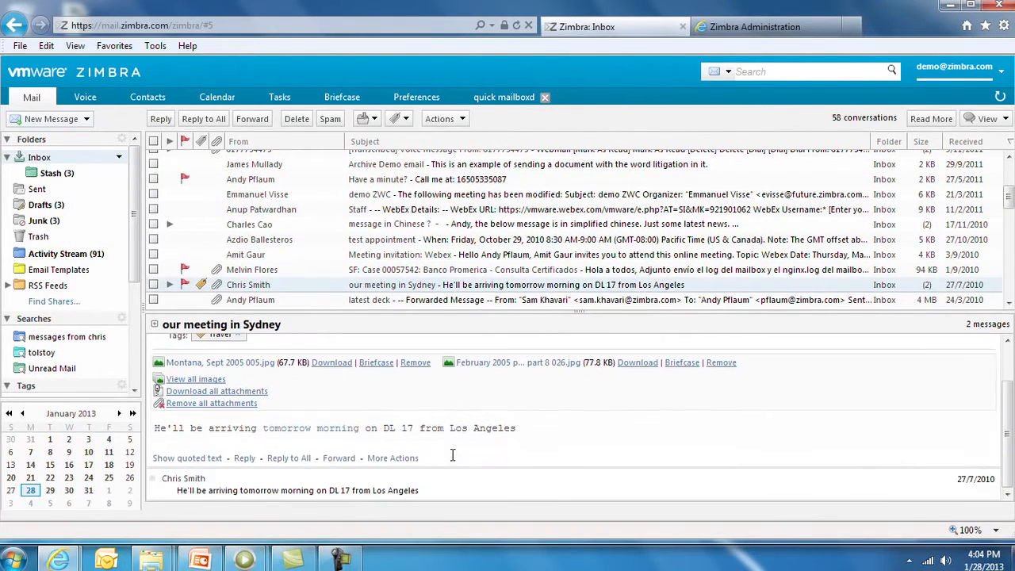
mouse_move(329, 434)
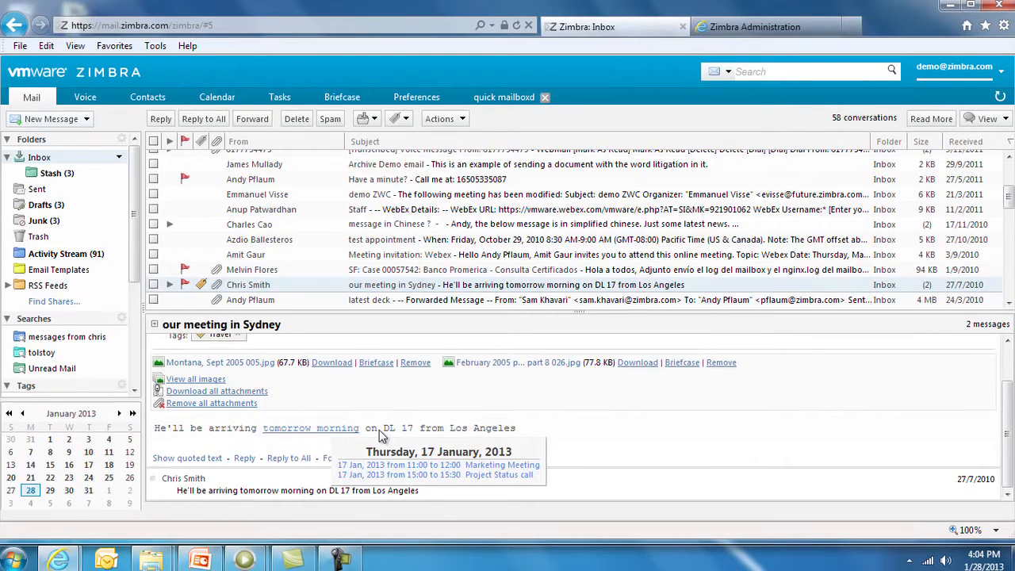
left_click(600, 479)
scroll(599, 478, "down", 3)
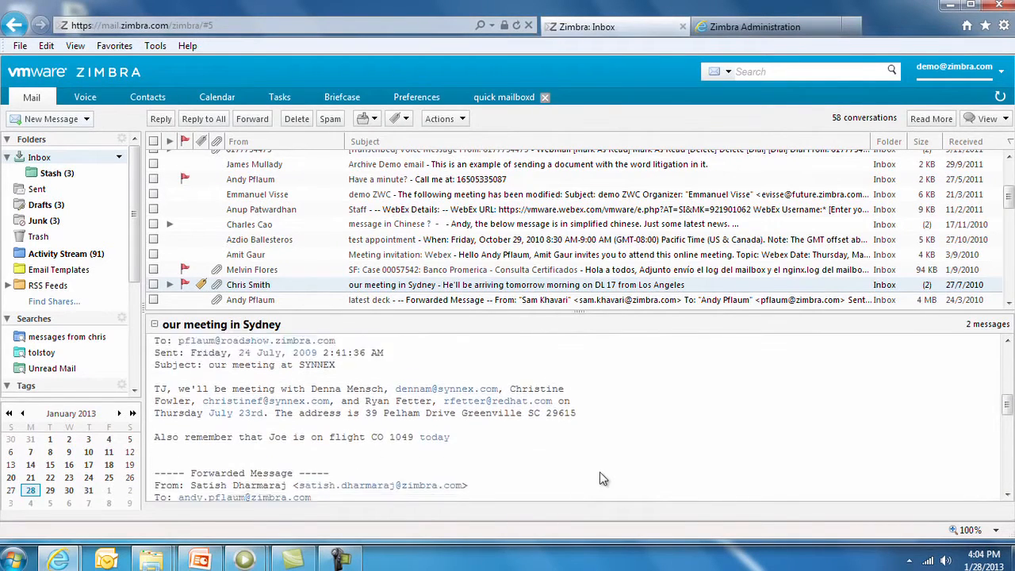
mouse_move(238, 394)
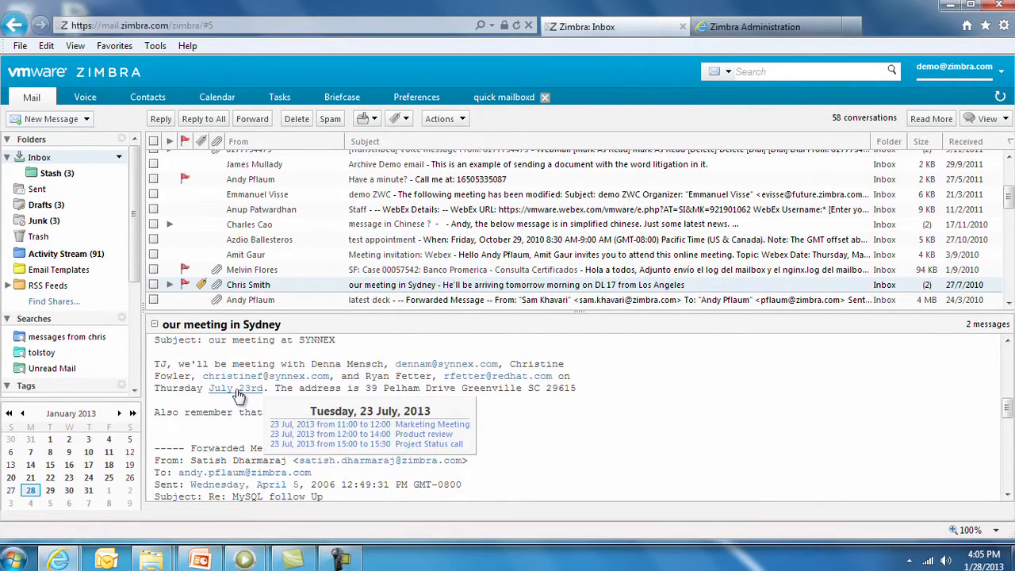
Step: Open the sharing options for the Inbox folder
mouse_move(61, 162)
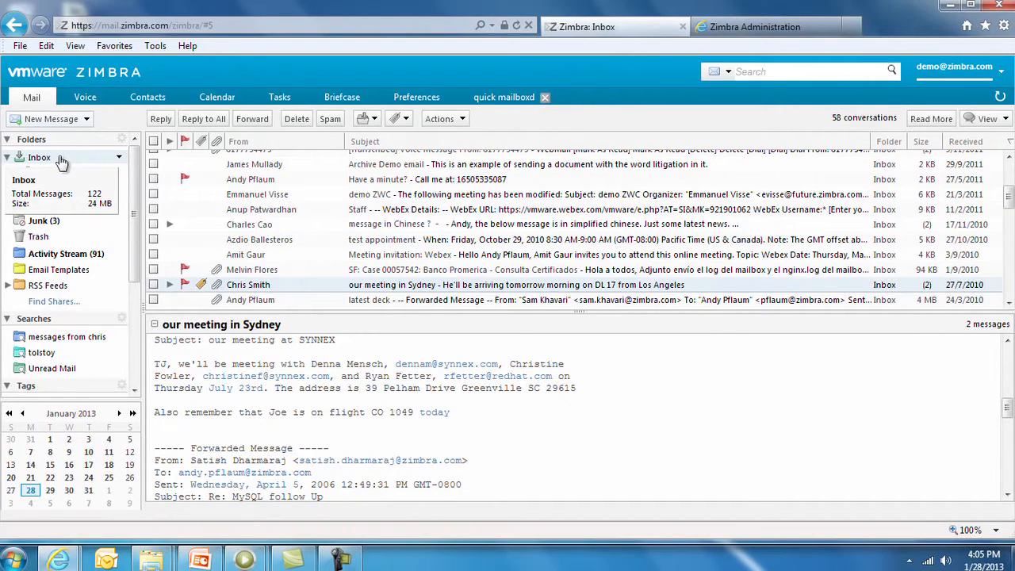
right_click(62, 160)
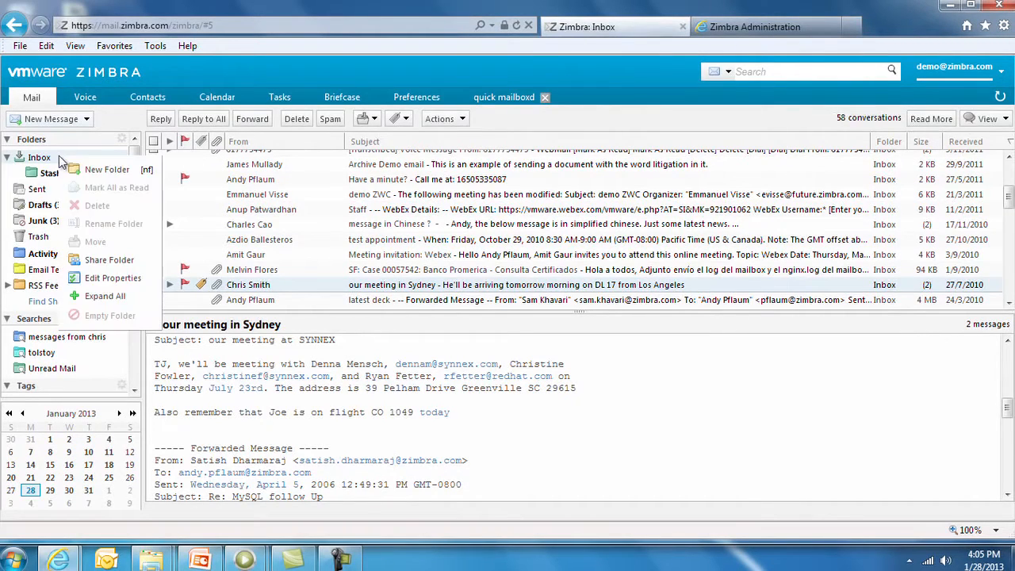
left_click(105, 262)
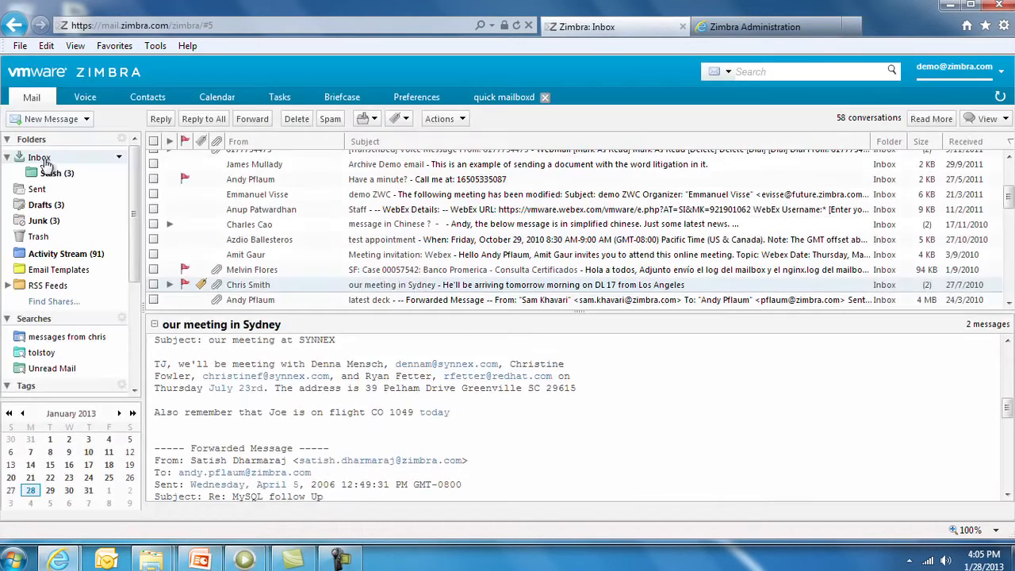
Step: Open the Inbox folder's retention properties and examine the Retention Range choices
right_click(45, 163)
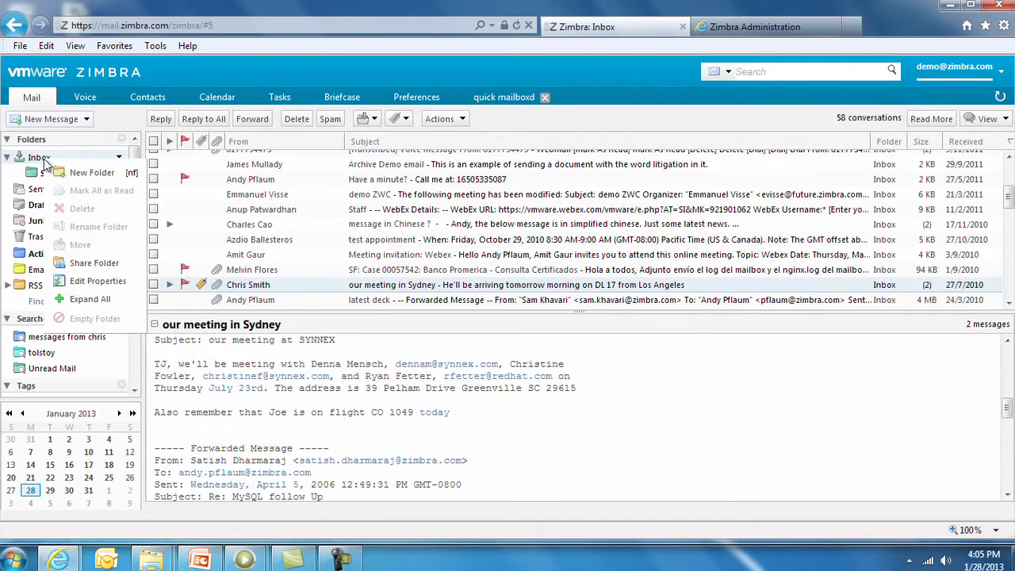
left_click(96, 282)
left_click(412, 203)
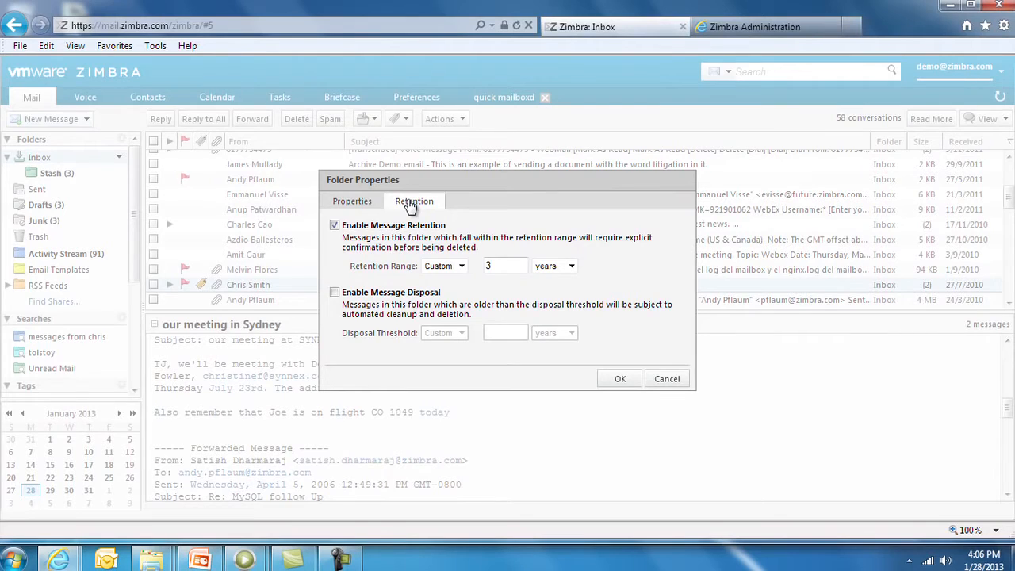
left_click(464, 271)
left_click(472, 248)
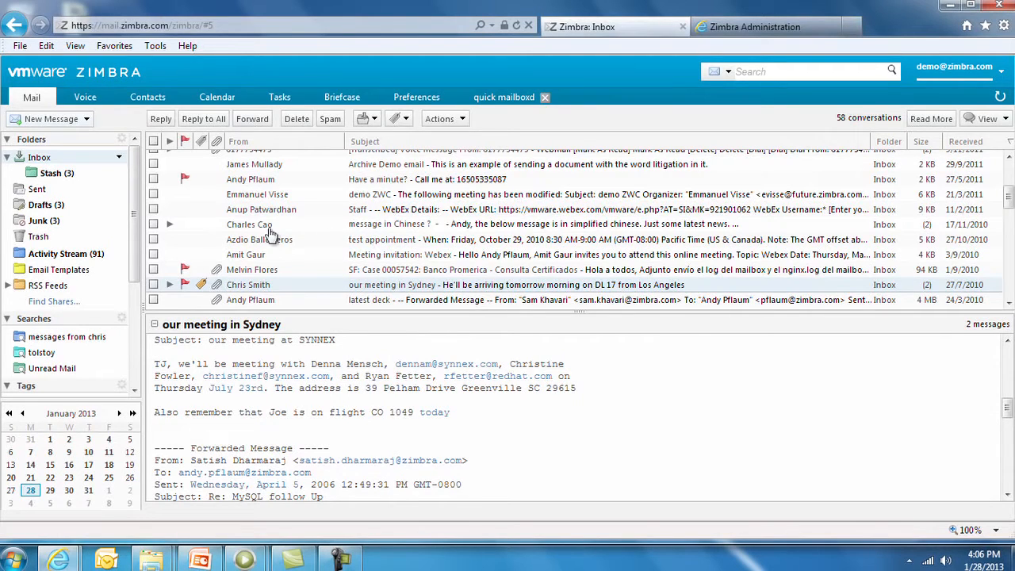
Step: Open a blank email message for composing, and switch to the voicemail list
left_click(45, 121)
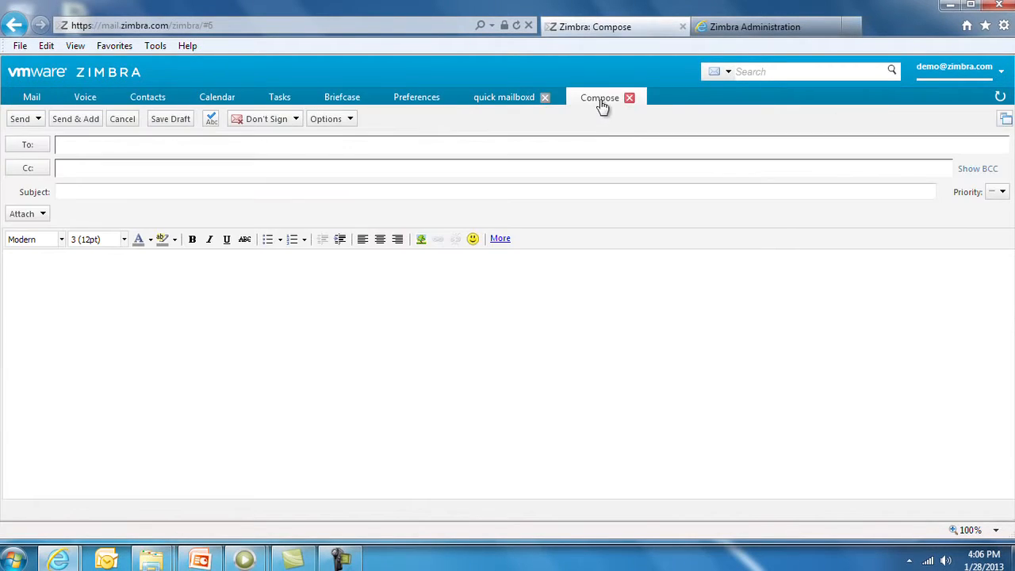
left_click(85, 98)
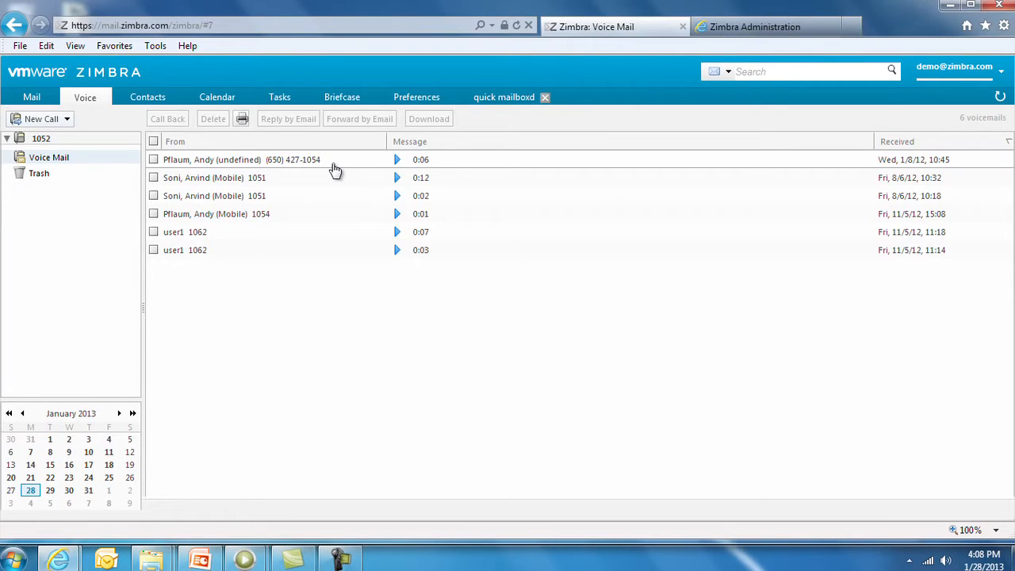
Step: Open a call back for the most recent voicemail and check which numbers the call can be placed from
left_click(299, 166)
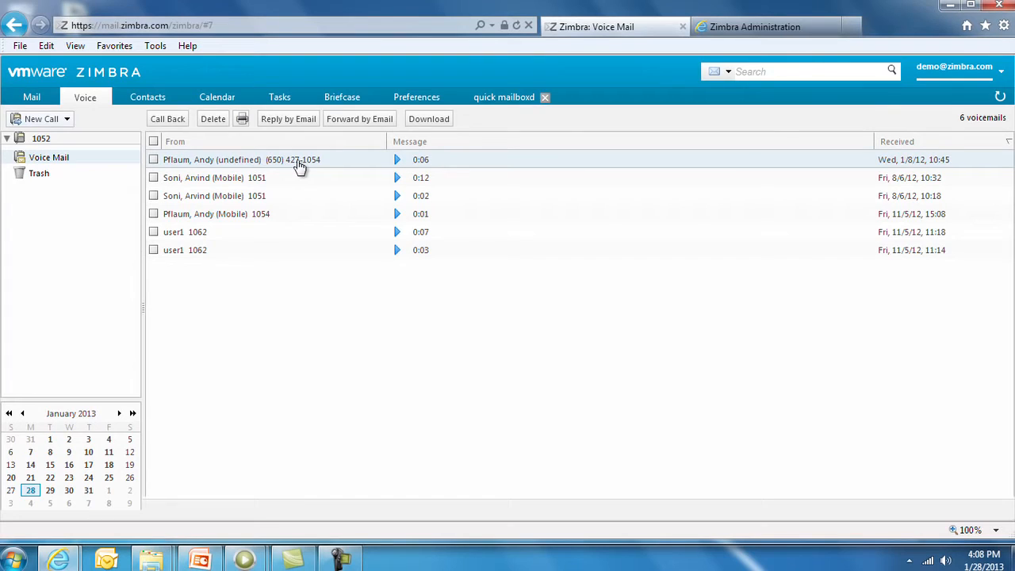
left_click(169, 123)
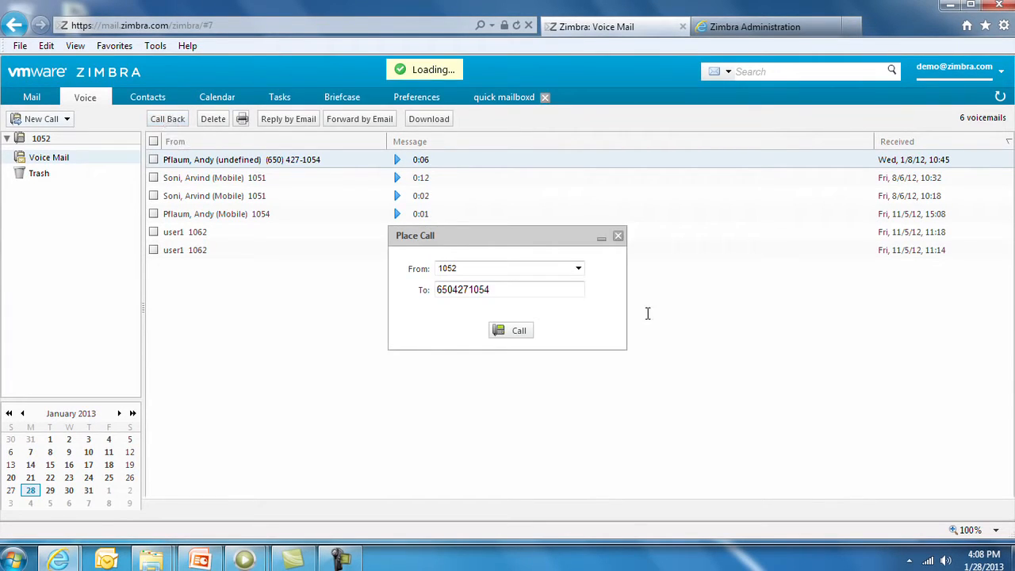
left_click(578, 269)
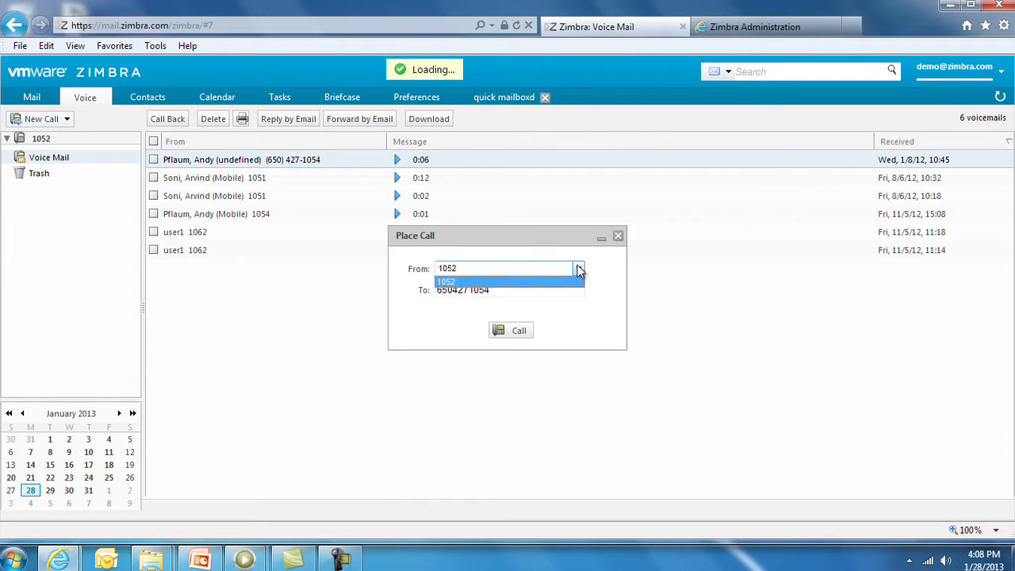
left_click(526, 242)
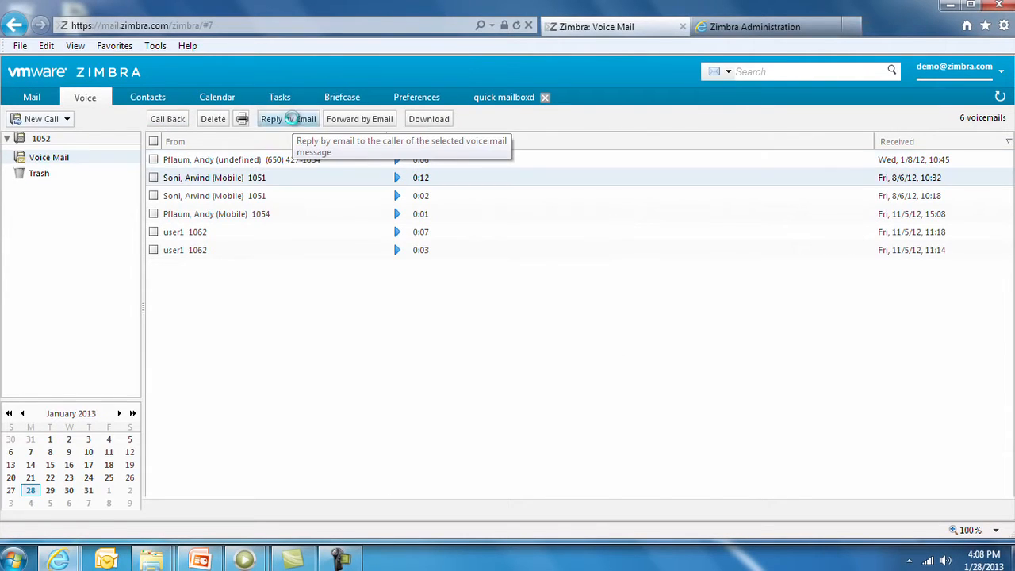
Step: Preview an email reply to the 12-second voicemail, cancel it, and start forwarding the voicemail by email
left_click(292, 118)
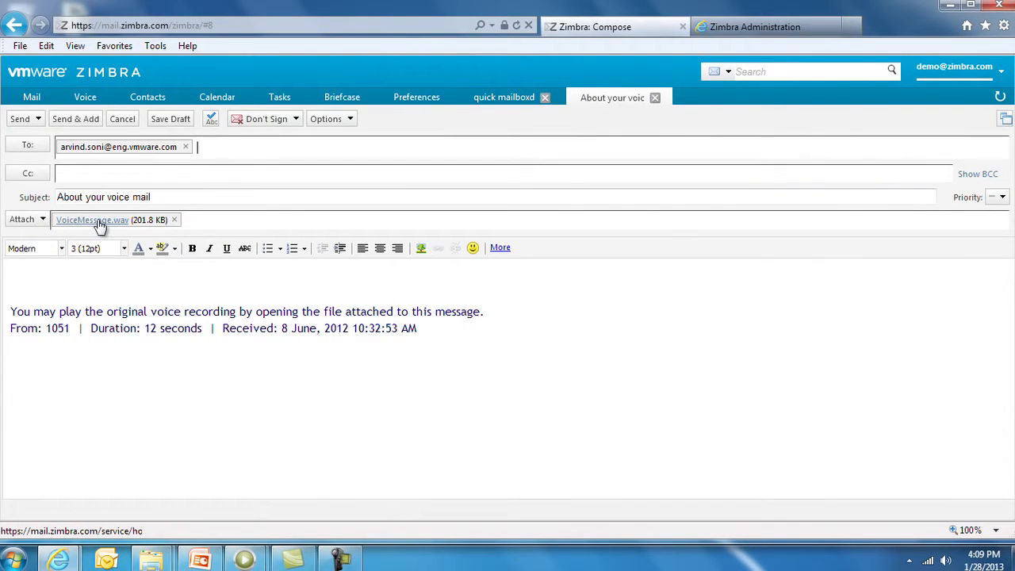
left_click(122, 118)
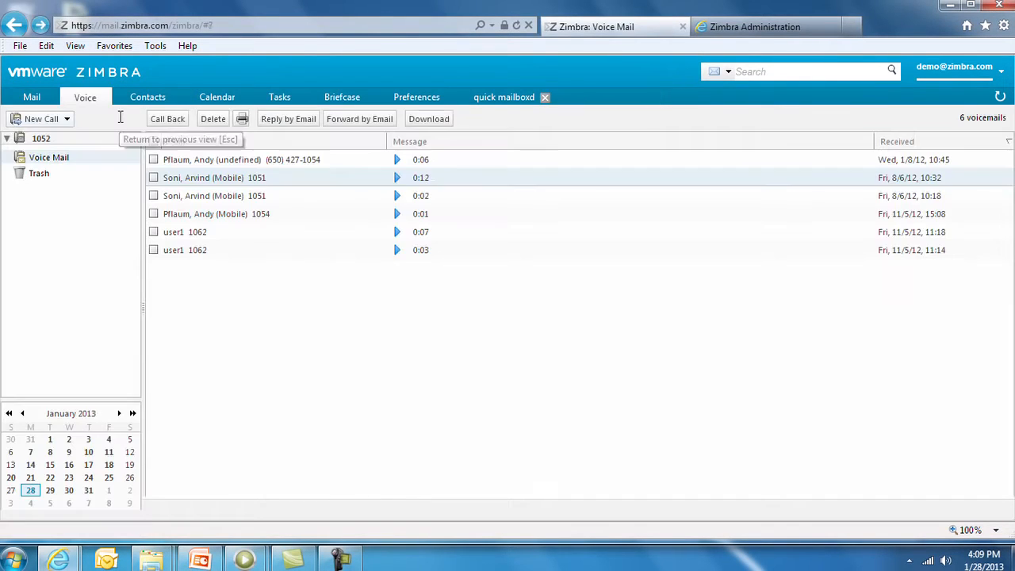
left_click(358, 119)
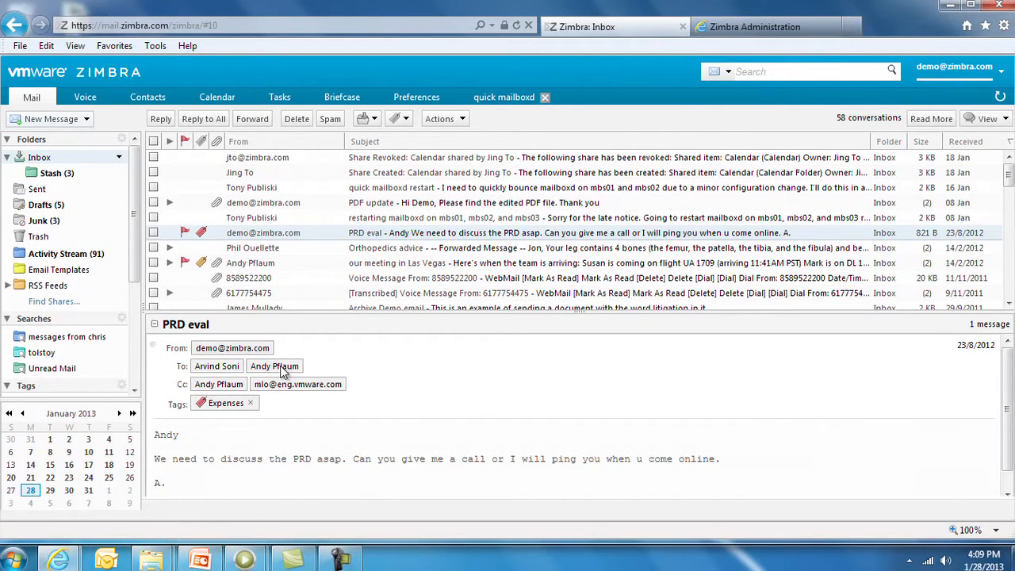
Step: Search the mail for tolstoy and try the has attachment filter on the results
mouse_move(284, 373)
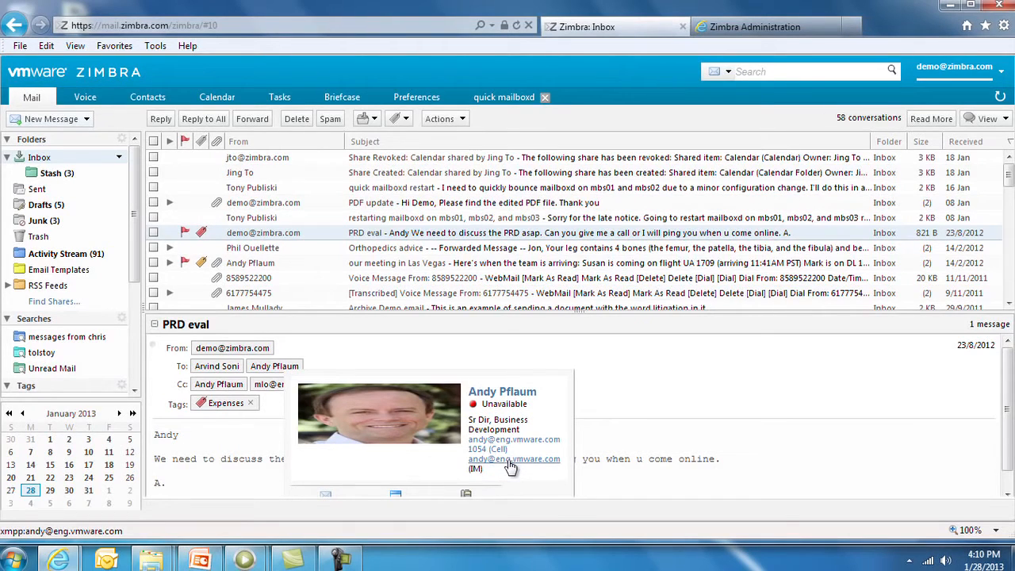
left_click(748, 71)
type("tolstoy")
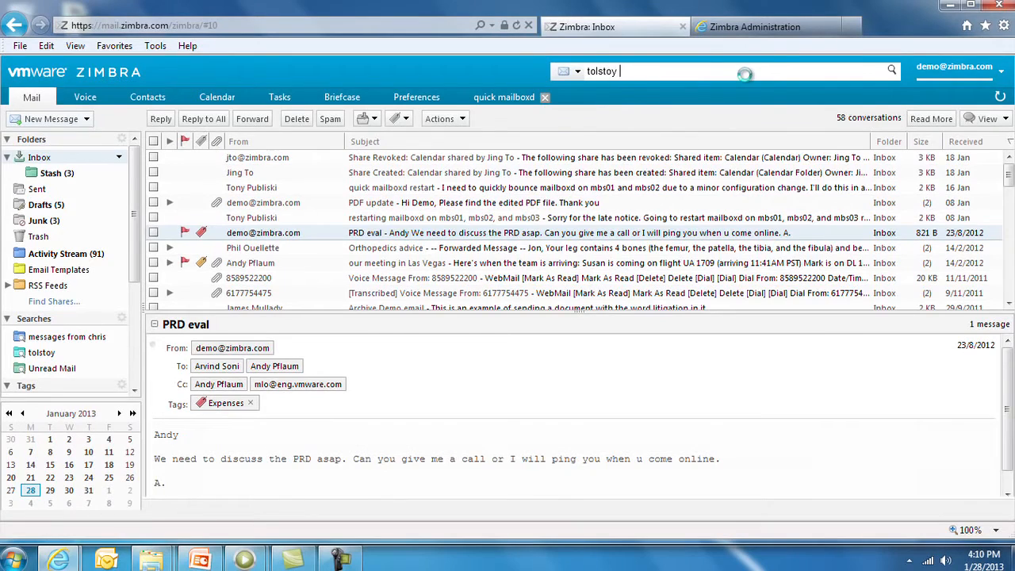
key("Return")
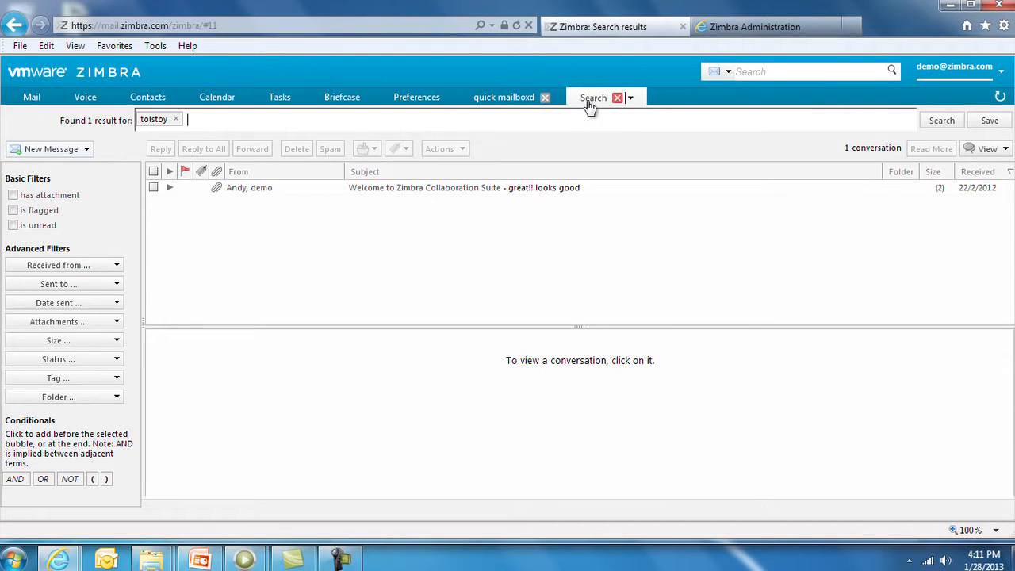
left_click(14, 197)
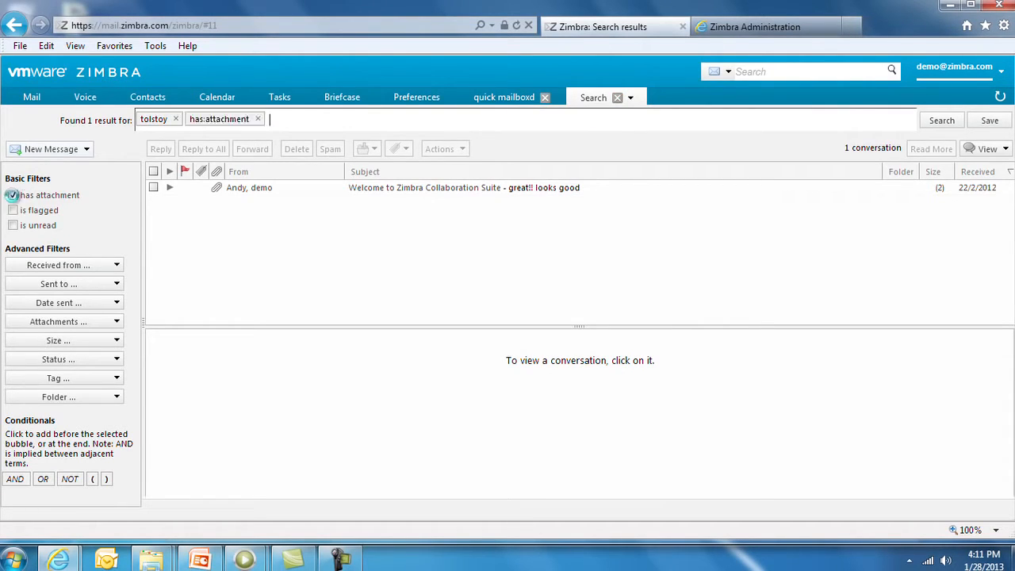
left_click(12, 195)
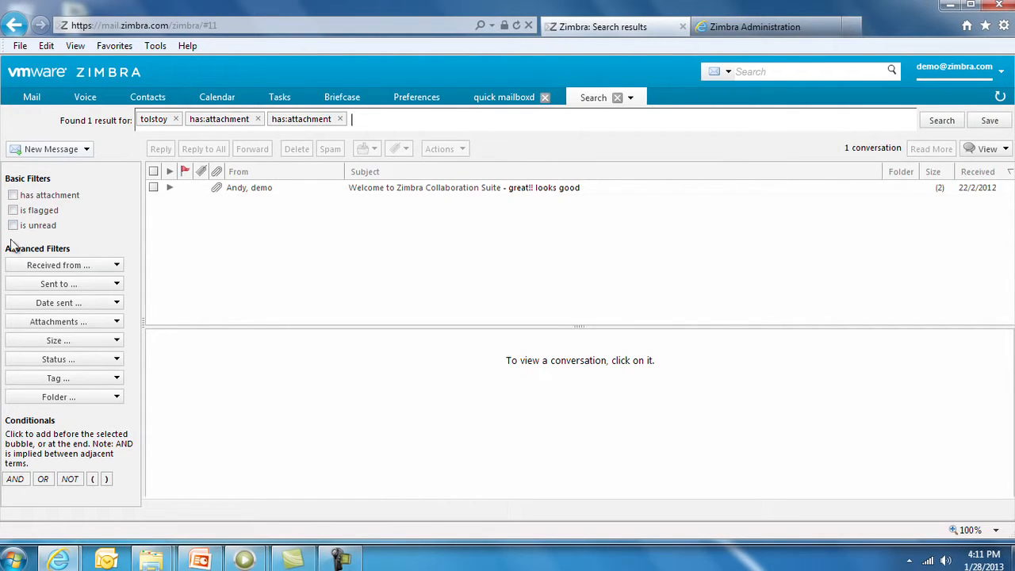
Step: Narrow the tolstoy search to unread messages and view which item types can be searched
left_click(14, 227)
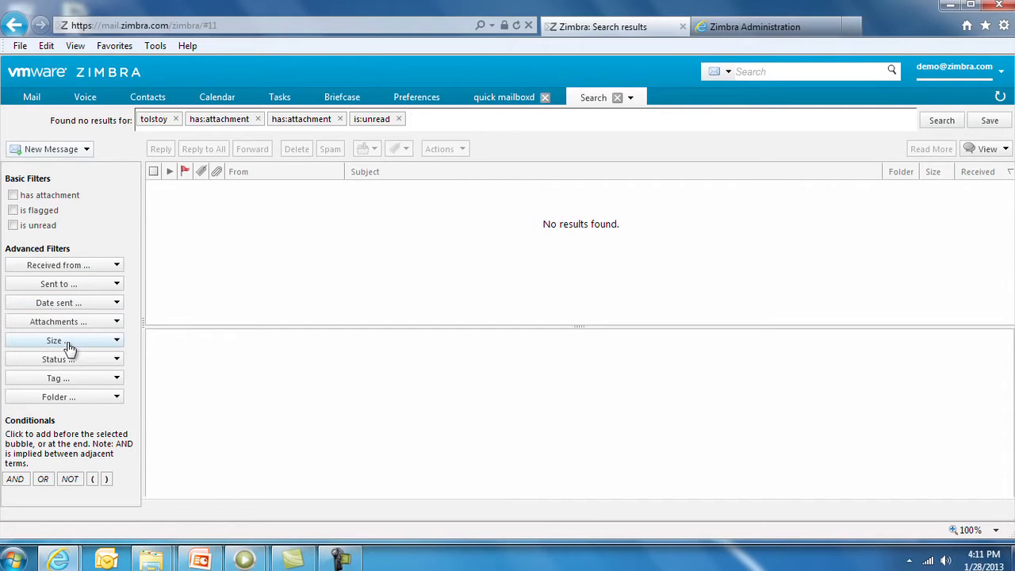
left_click(728, 73)
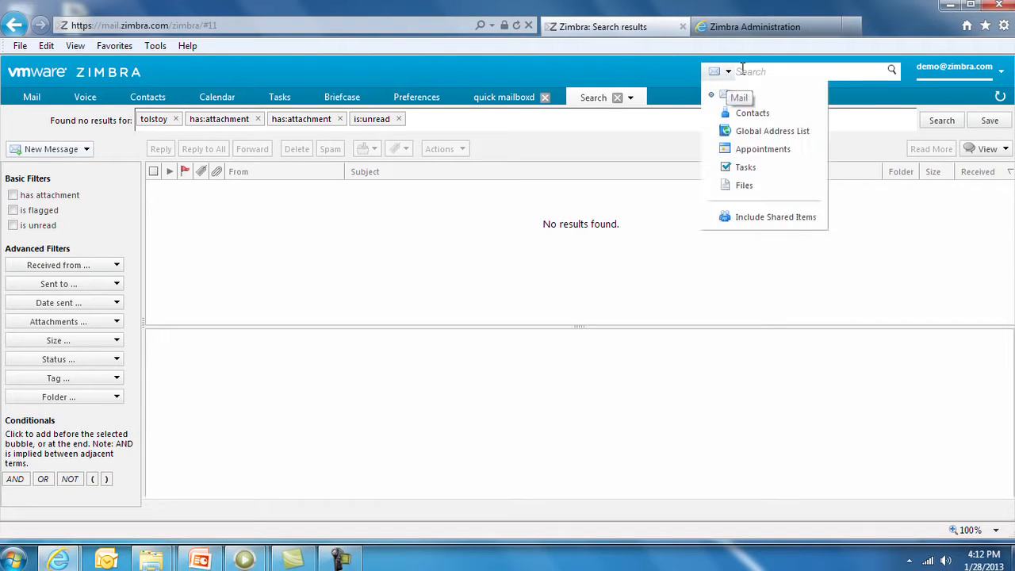
left_click(922, 93)
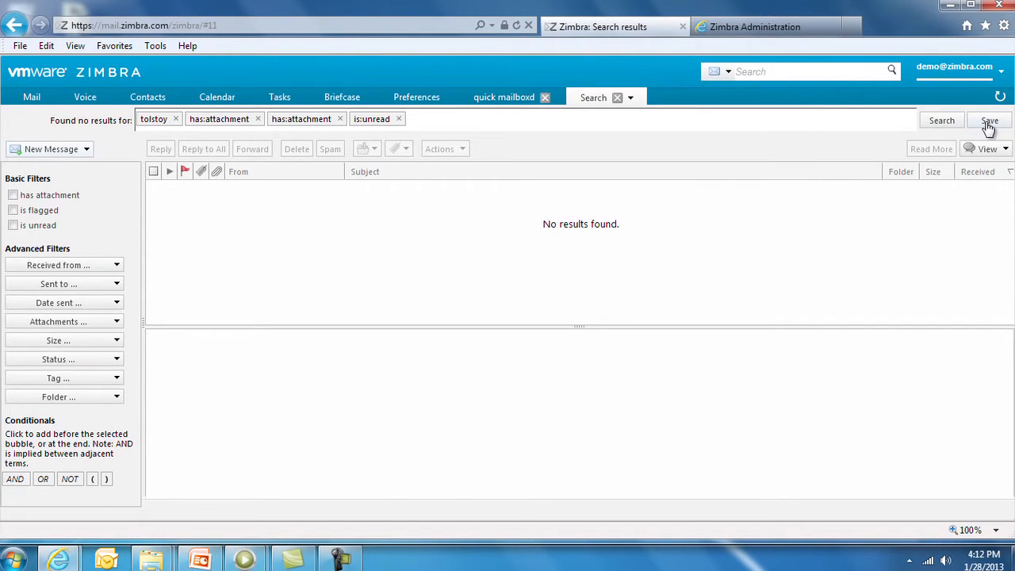
Step: Save the current filtered search under the name attachment
left_click(989, 120)
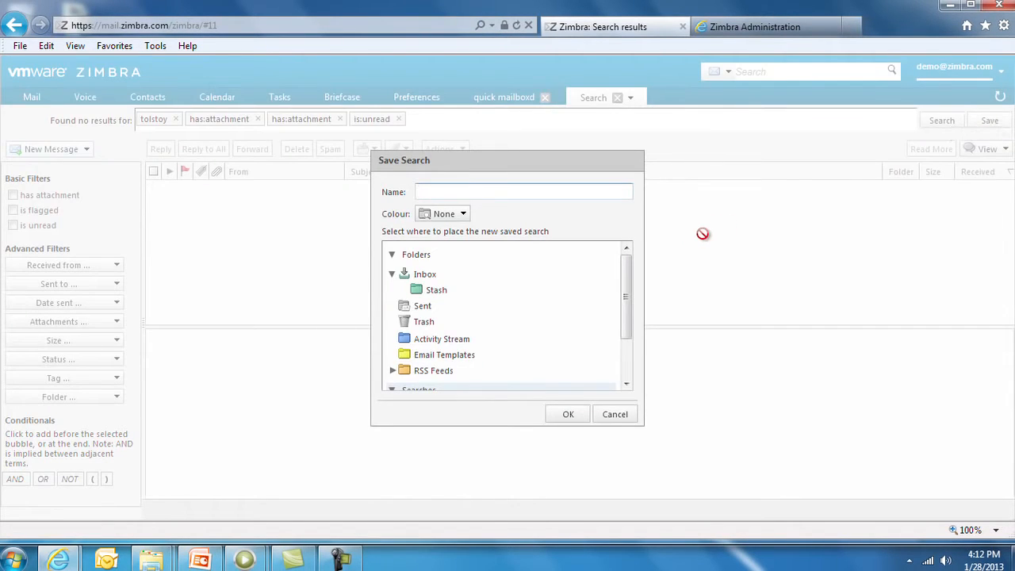
left_click(532, 191)
type("attachment")
key("Return")
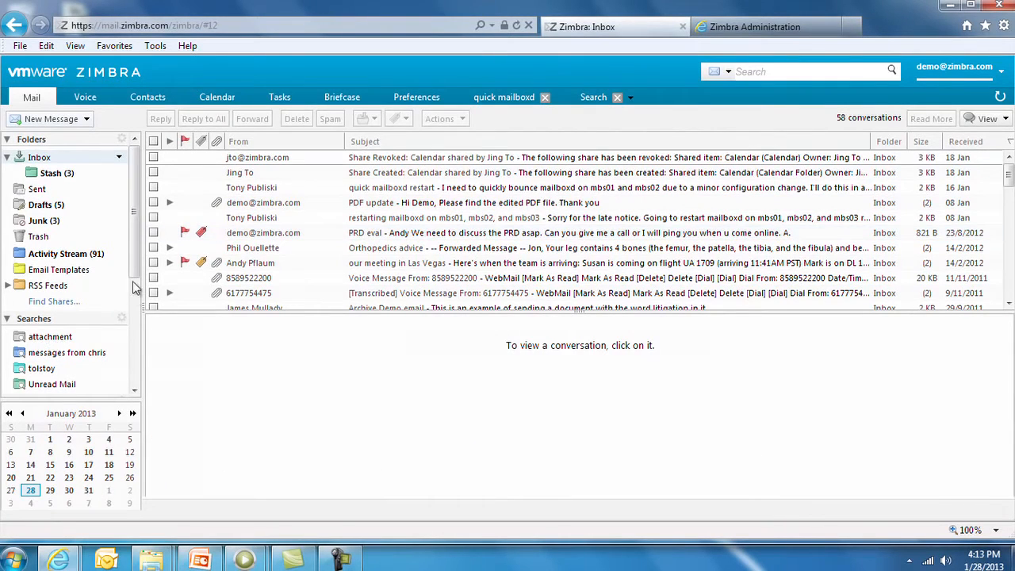
Step: Tag the quick mailboxd restart conversation in the inbox with the Finance tag
left_click_drag(134, 262, 141, 345)
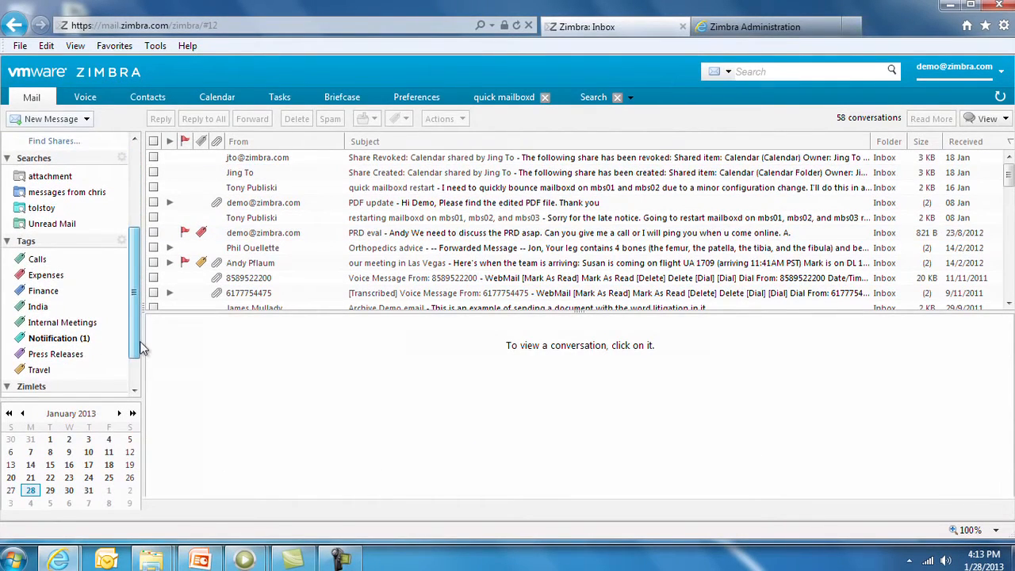
left_click_drag(43, 291, 205, 187)
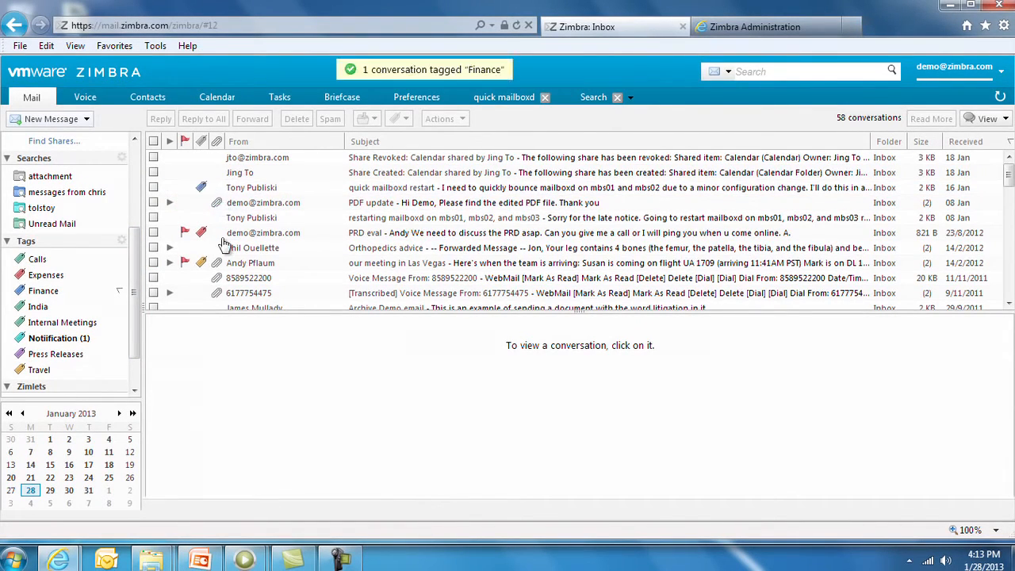
Step: Address a new email to a suggested contact and choose DSCN1231.JPG from the Briefcase as an attachment
type("cr")
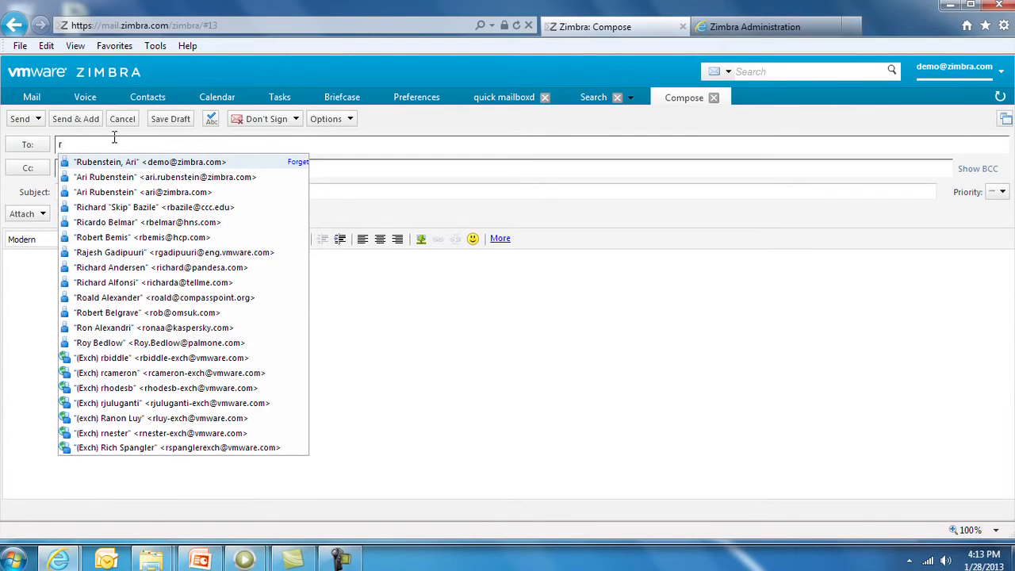
key("Return")
left_click(42, 219)
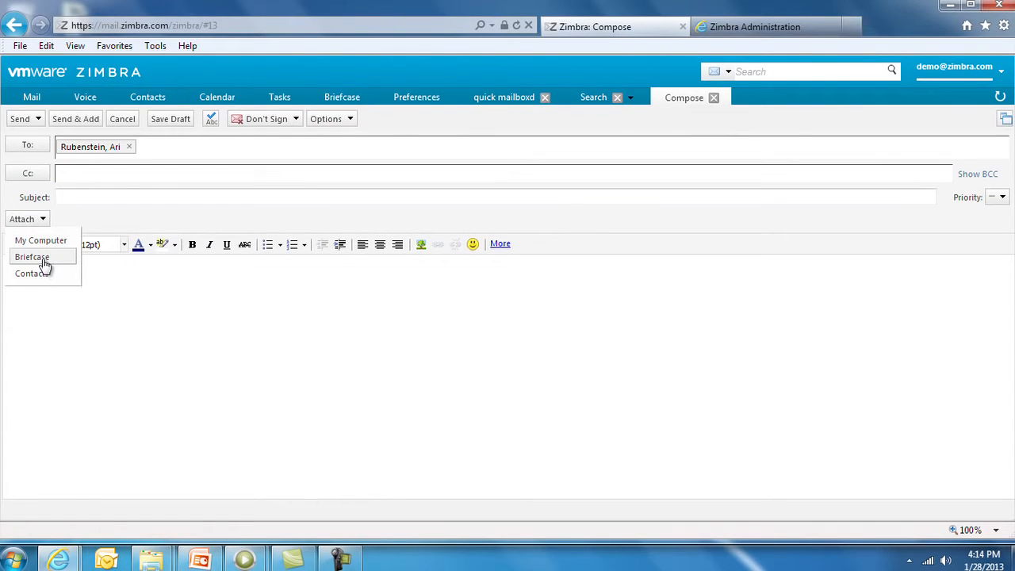
left_click(46, 260)
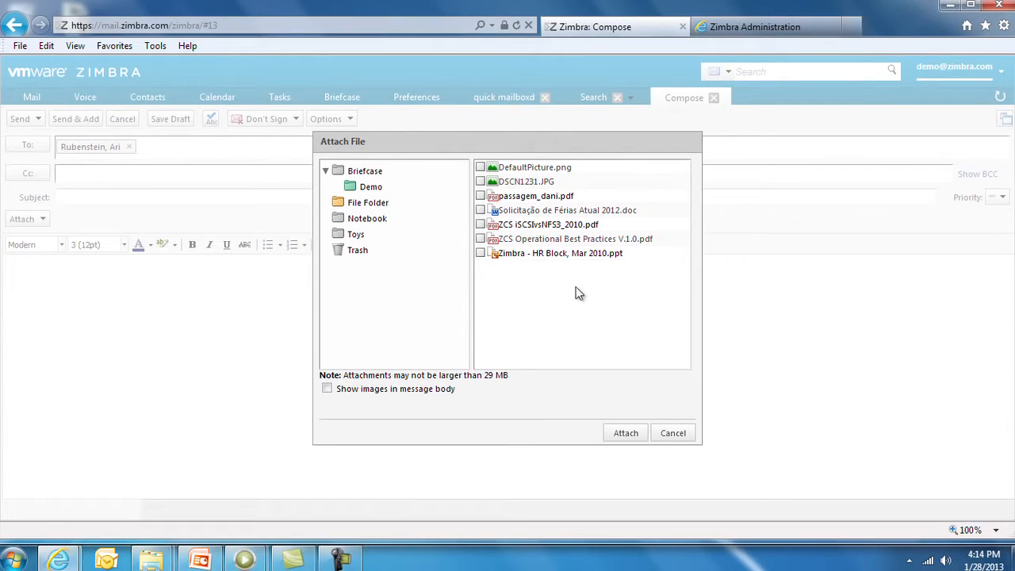
left_click(530, 182)
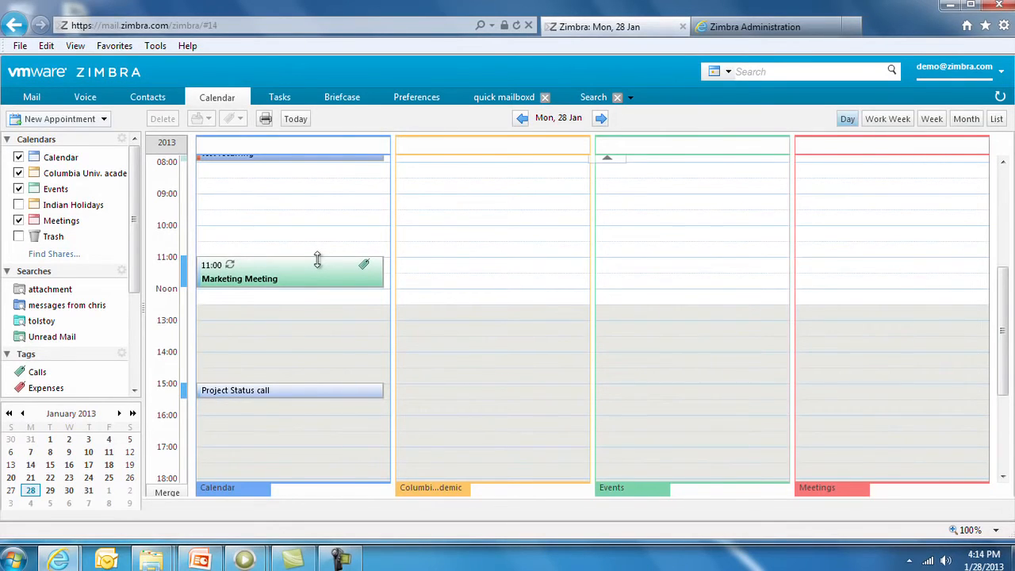
Step: View the details of the 11:00 Marketing Meeting and look through the calendar preferences
mouse_move(242, 282)
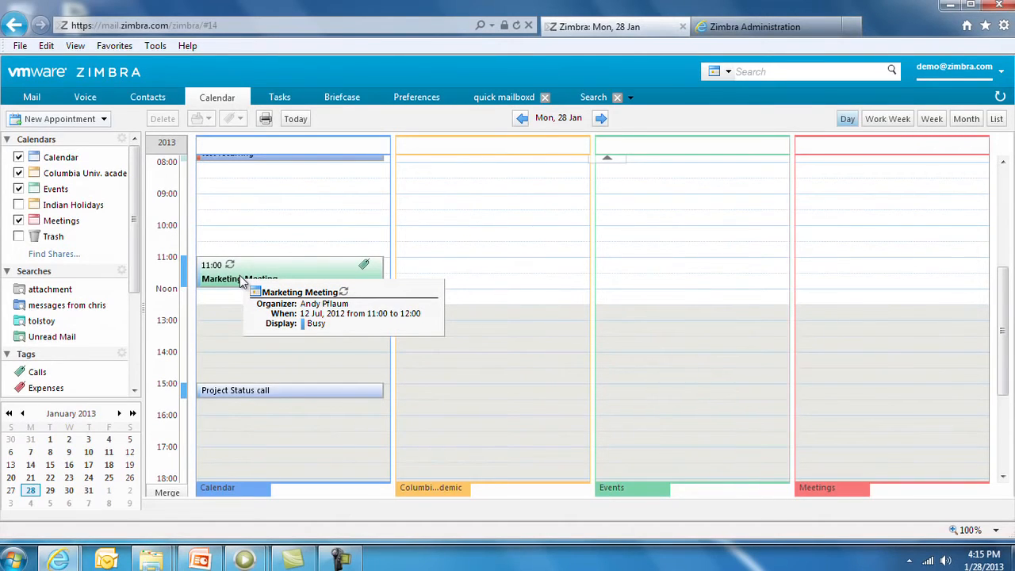
left_click(408, 99)
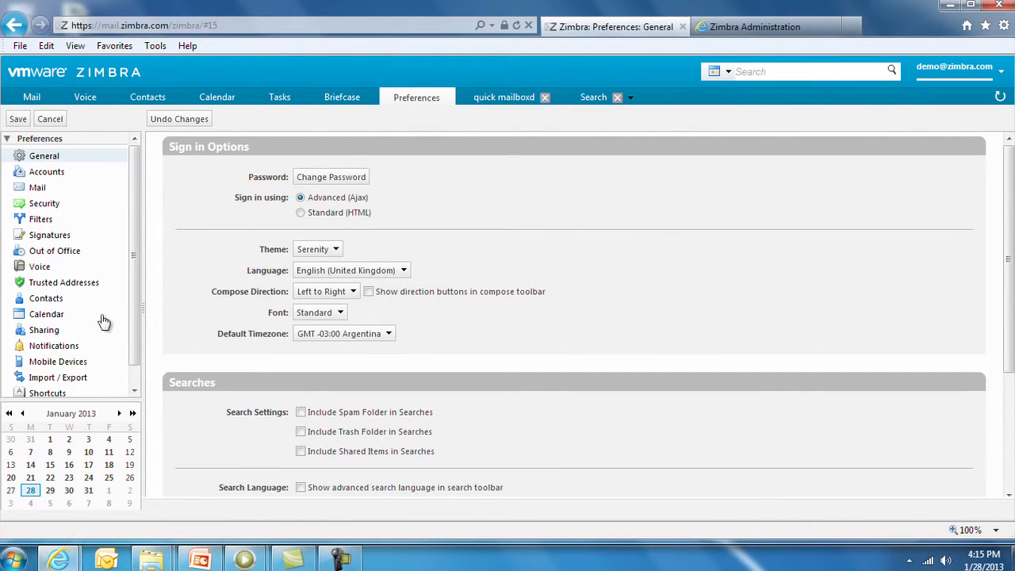
left_click(41, 314)
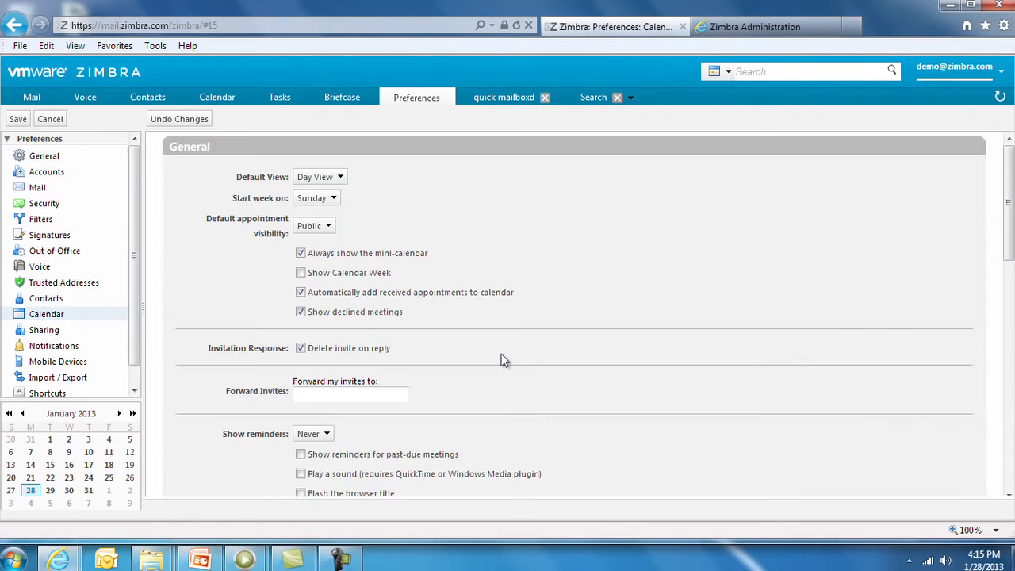
scroll(498, 358, "down", 5)
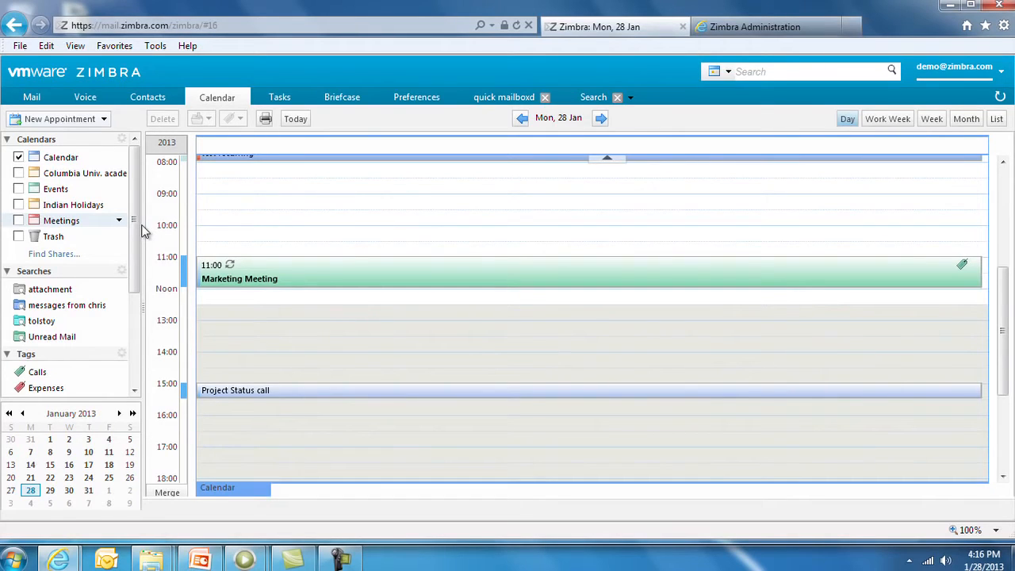
Step: Show the Columbia Univ. and Events calendars alongside the main calendar and merge them into one day view
left_click(18, 173)
left_click(18, 188)
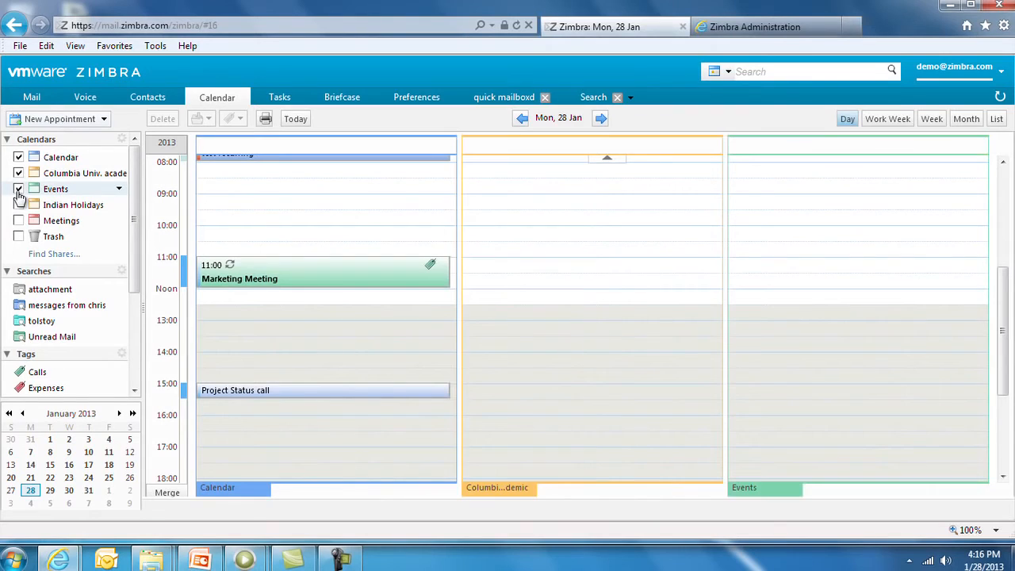
left_click(161, 492)
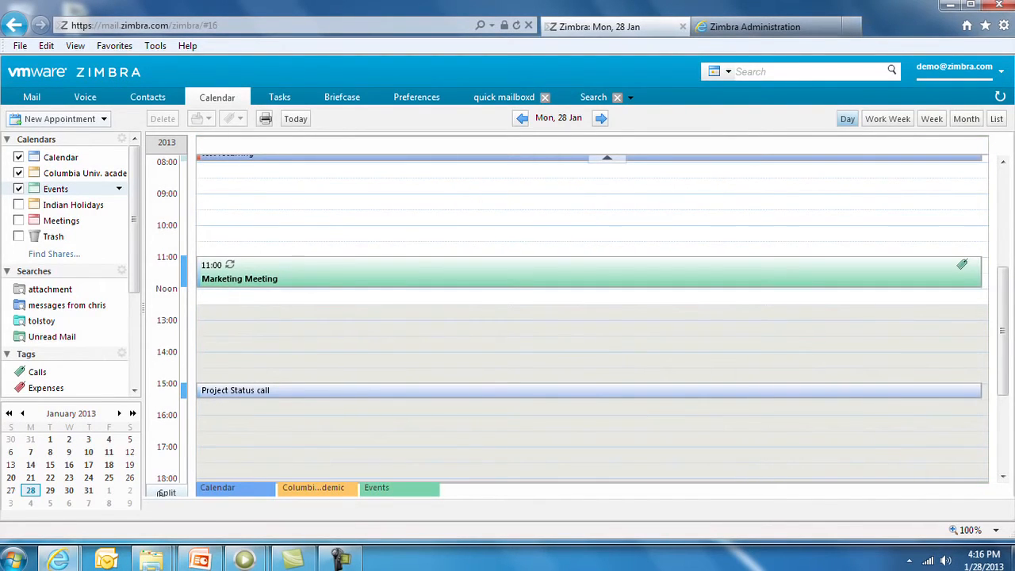
Step: Switch the calendar to the month view and expand Wednesday, 2 January to look through its schedule
key("m")
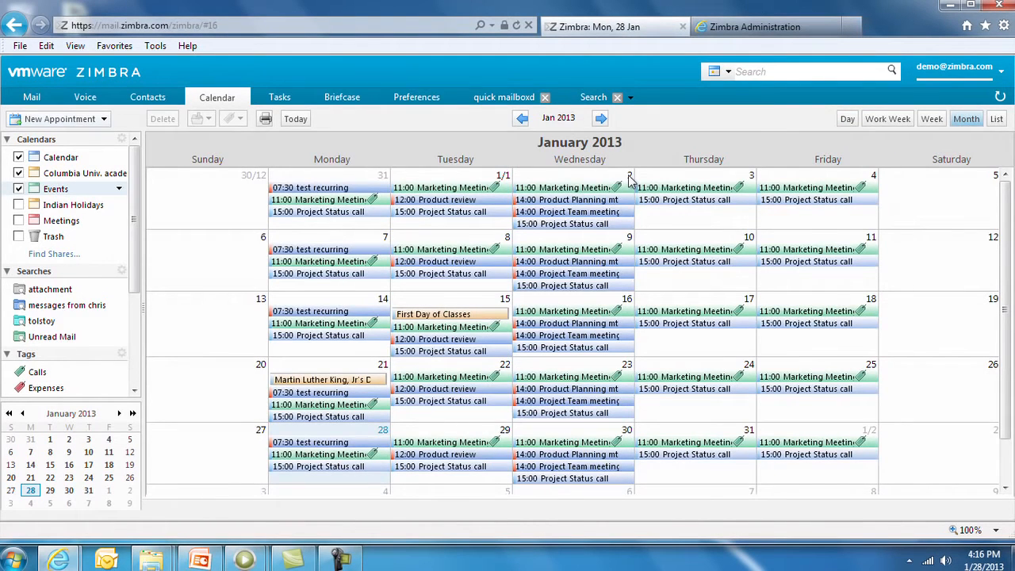
left_click(629, 176)
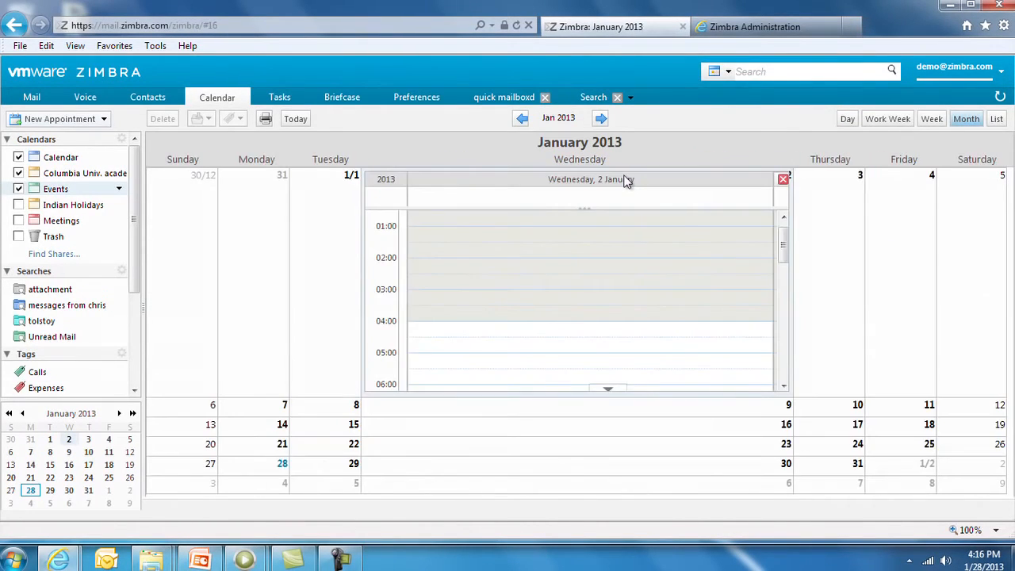
left_click_drag(784, 254, 784, 325)
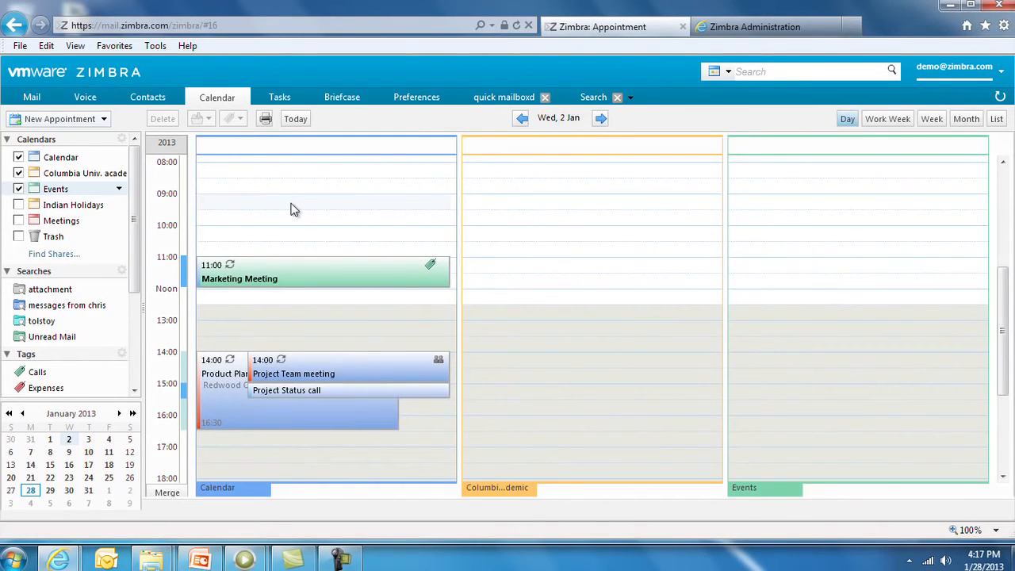
Step: Create a Staff Meeting appointment at 09:00 on 2 January 2013 with one attendee, and check the location lookup
double_click(291, 209)
type("Staff Meeting")
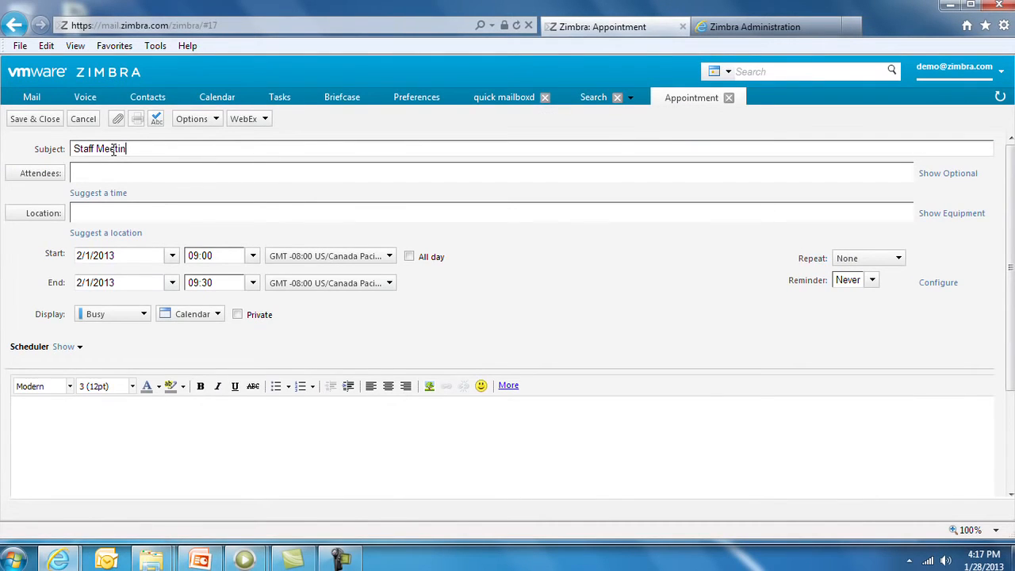
left_click(140, 178)
type("jing")
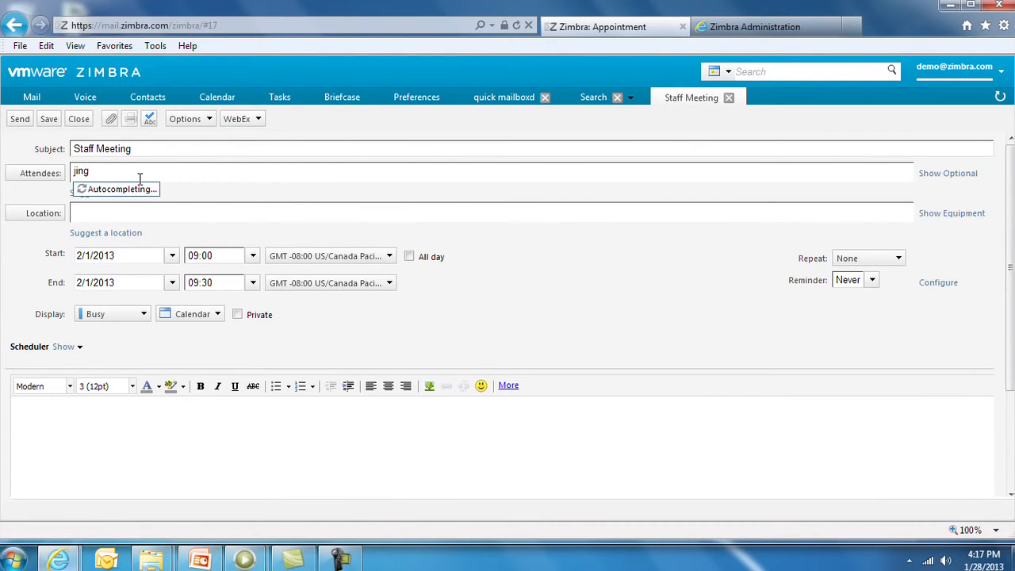
key("Return")
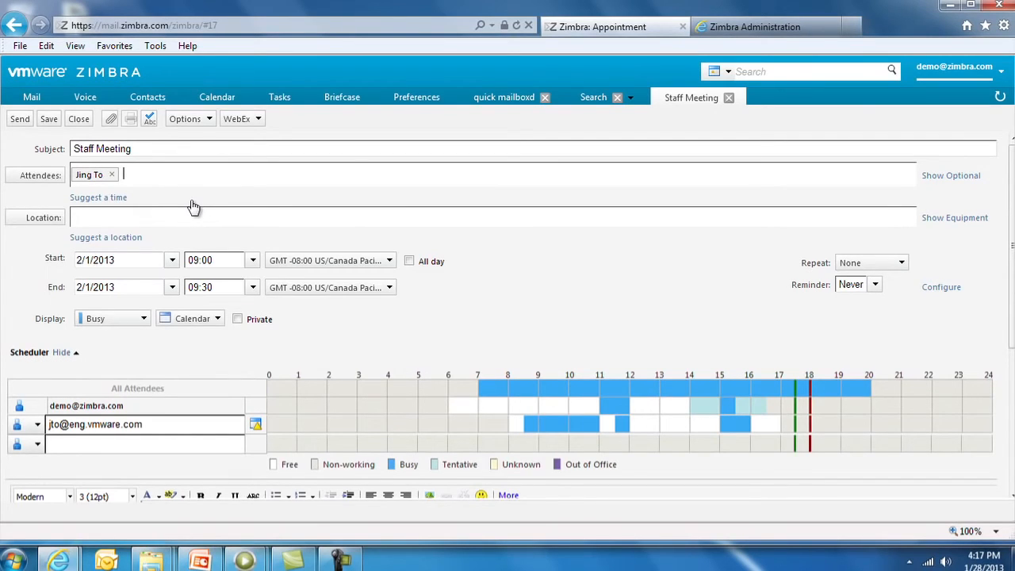
left_click(43, 218)
left_click(666, 158)
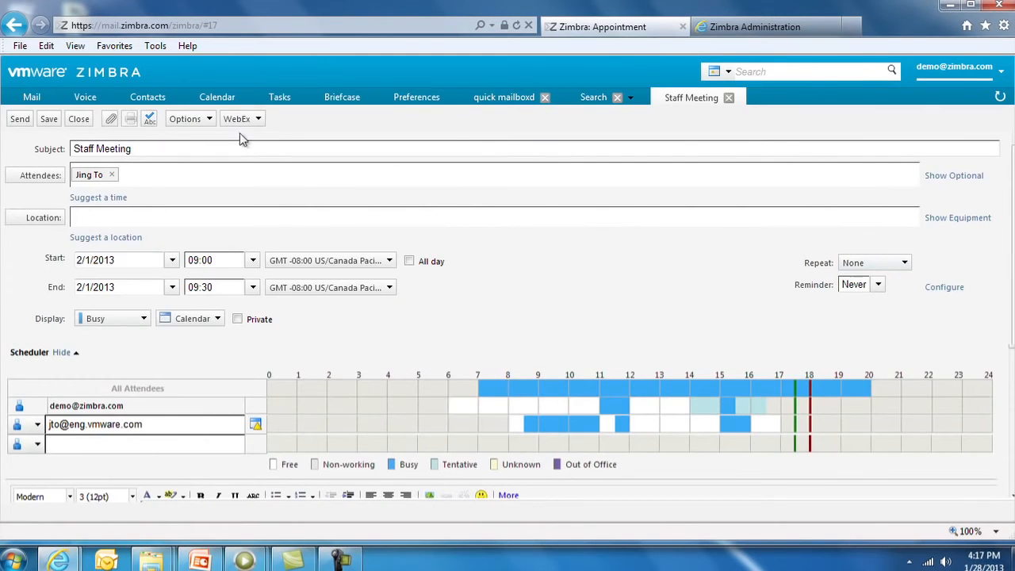
Step: Insert WebEx details into the Staff Meeting appointment using Account 1 and review them in the appointment body
left_click(259, 119)
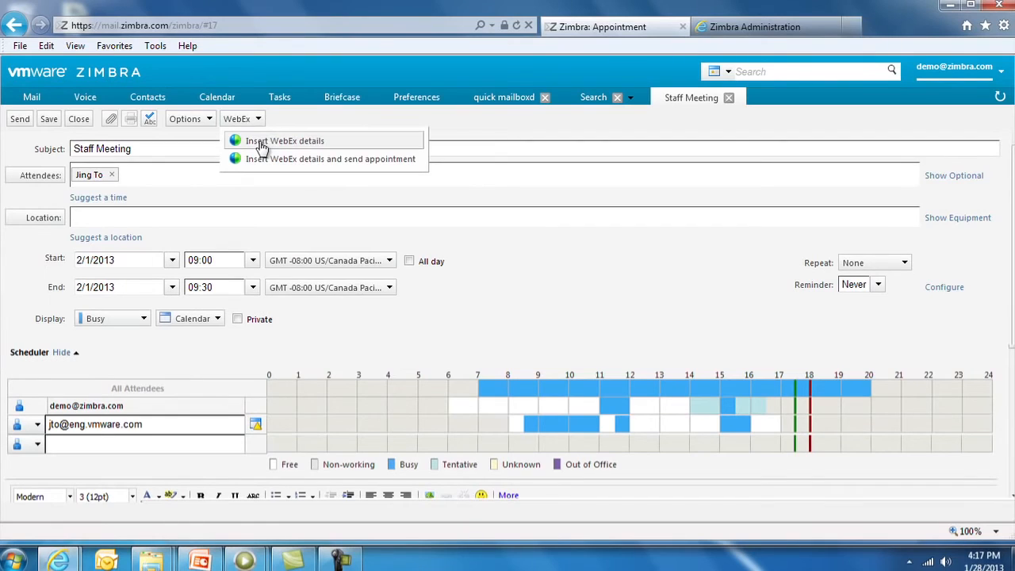
left_click(260, 143)
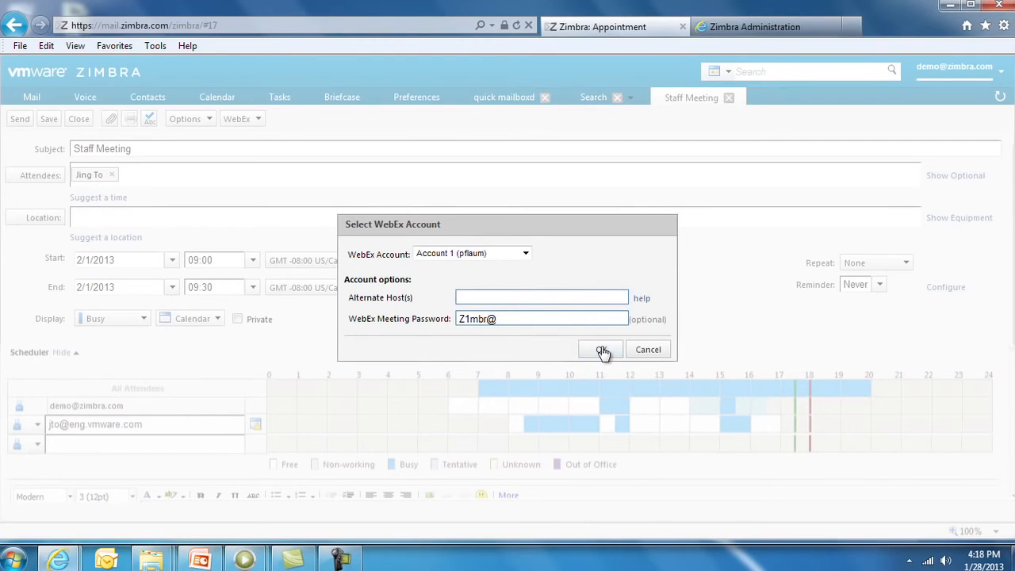
left_click(603, 350)
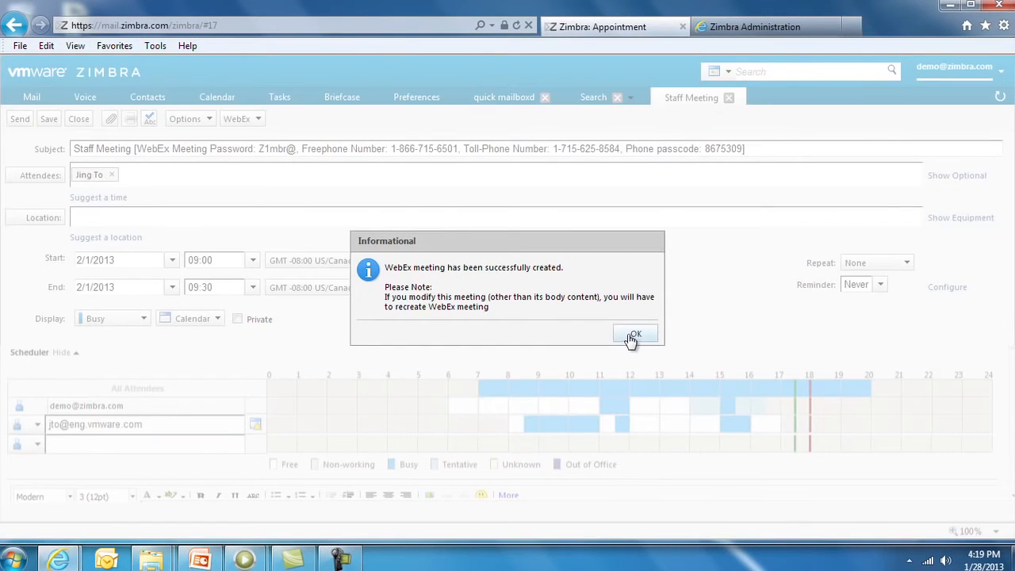
left_click(635, 335)
scroll(633, 358, "down", 3)
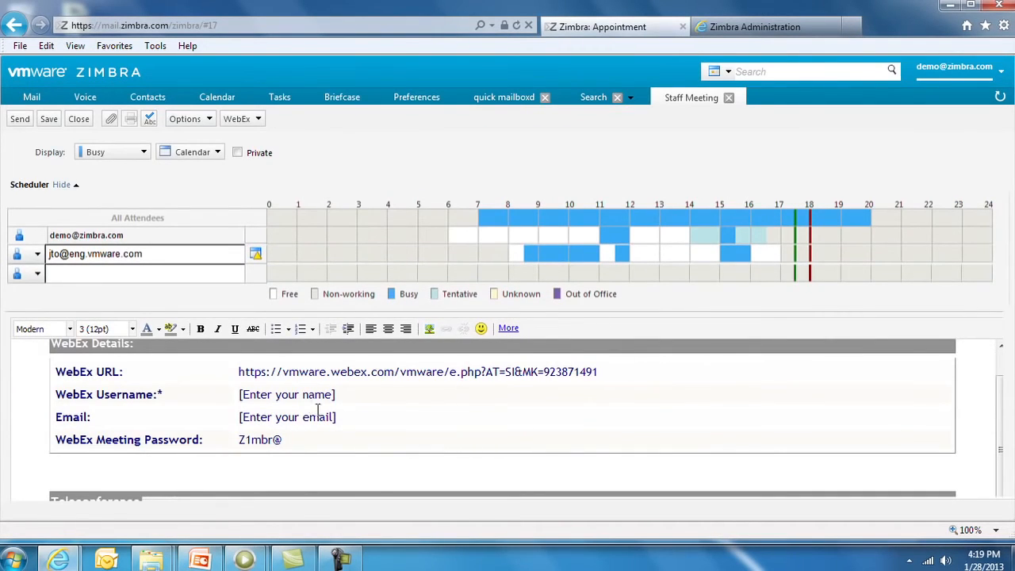
scroll(333, 414, "down", 3)
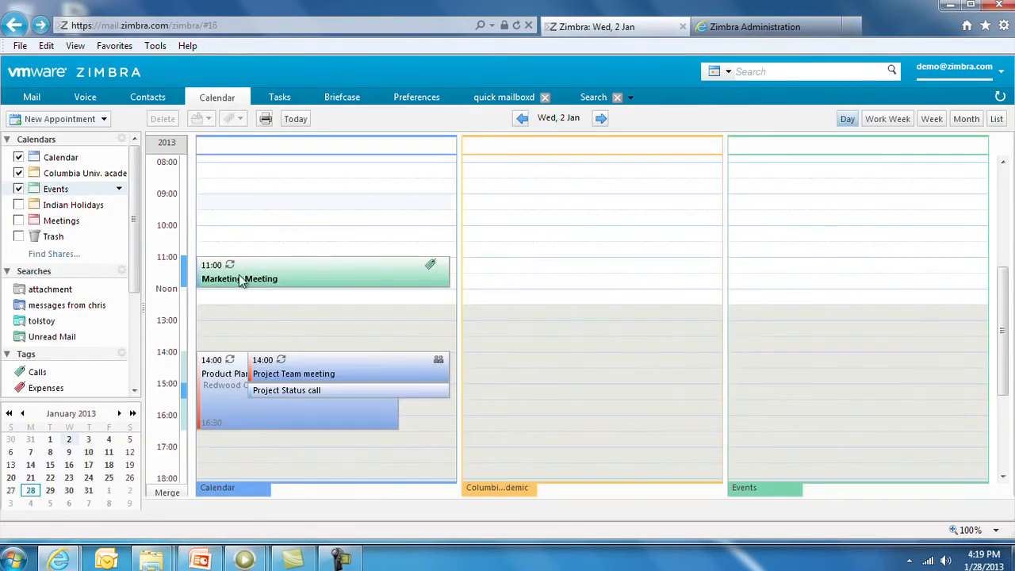
Step: Open the sharing options of the main calendar
right_click(62, 161)
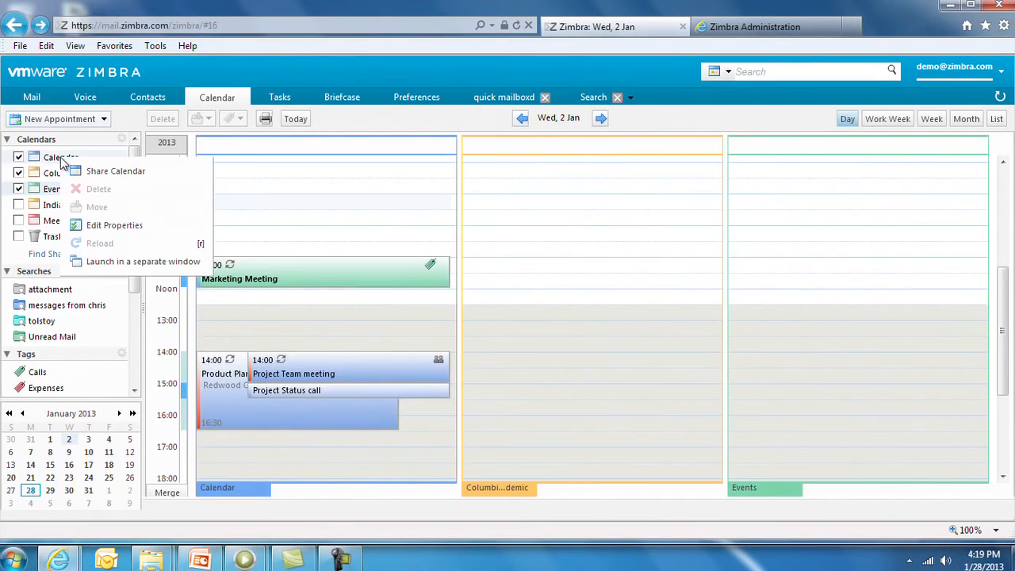
left_click(97, 176)
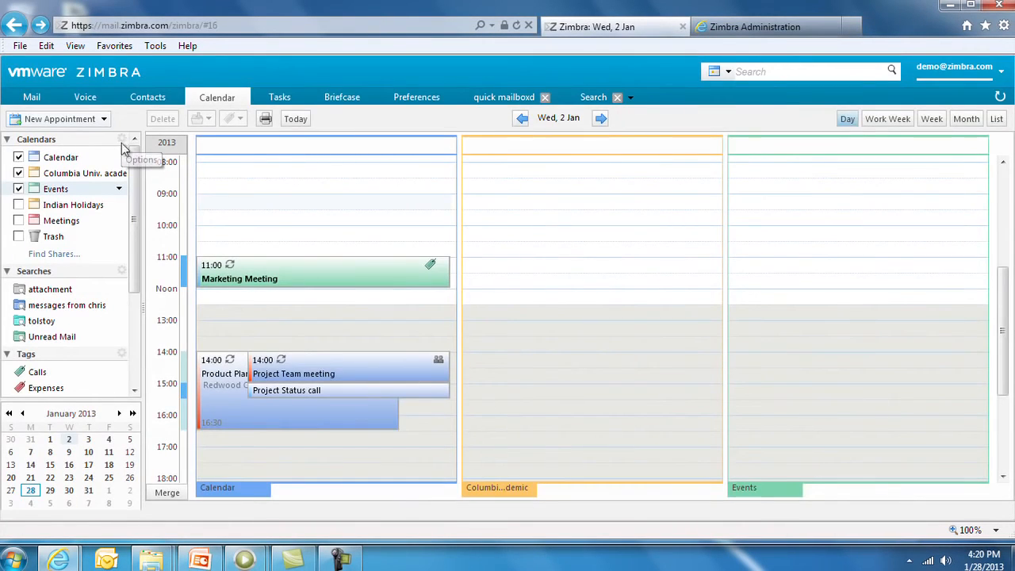
Step: Preview the CalDAV account settings for adding an external calendar from another source, and cancel without adding it
left_click(121, 139)
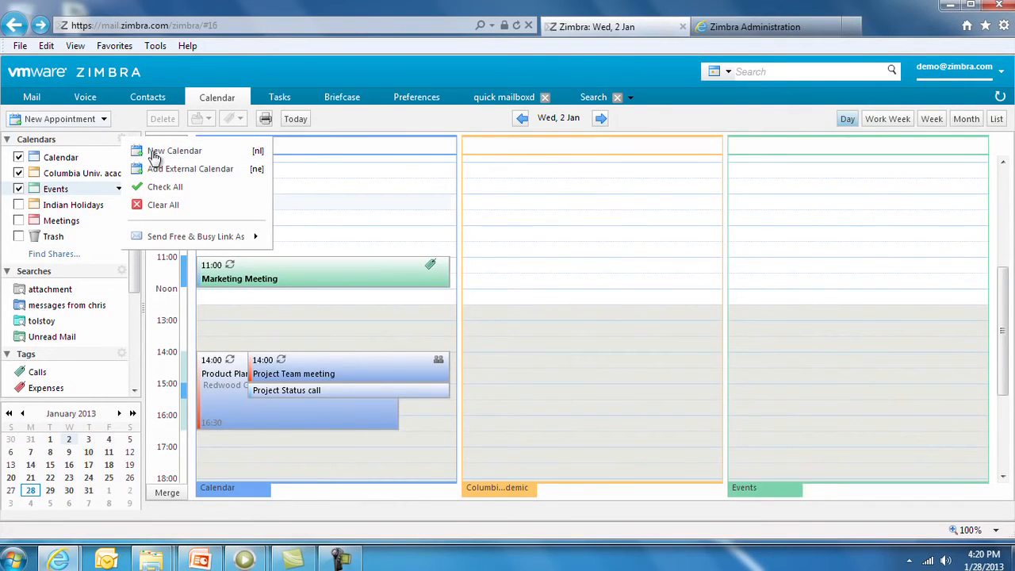
left_click(155, 152)
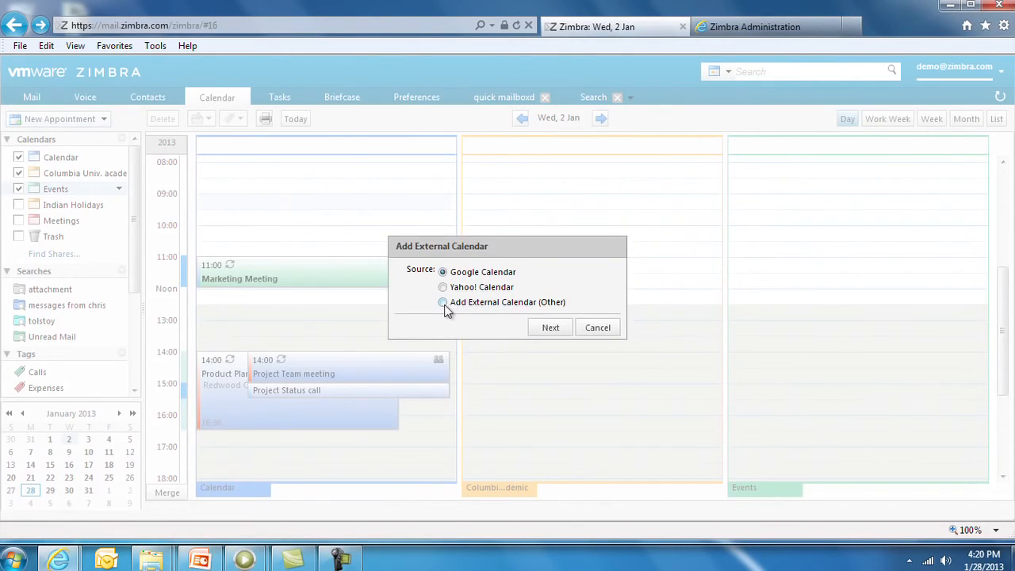
left_click(443, 308)
left_click(548, 328)
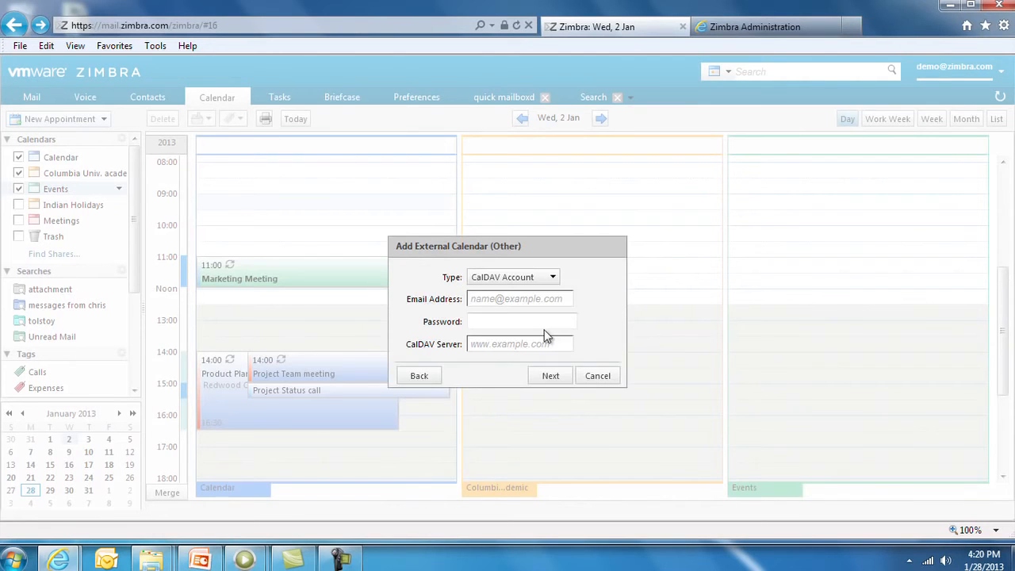
left_click(598, 376)
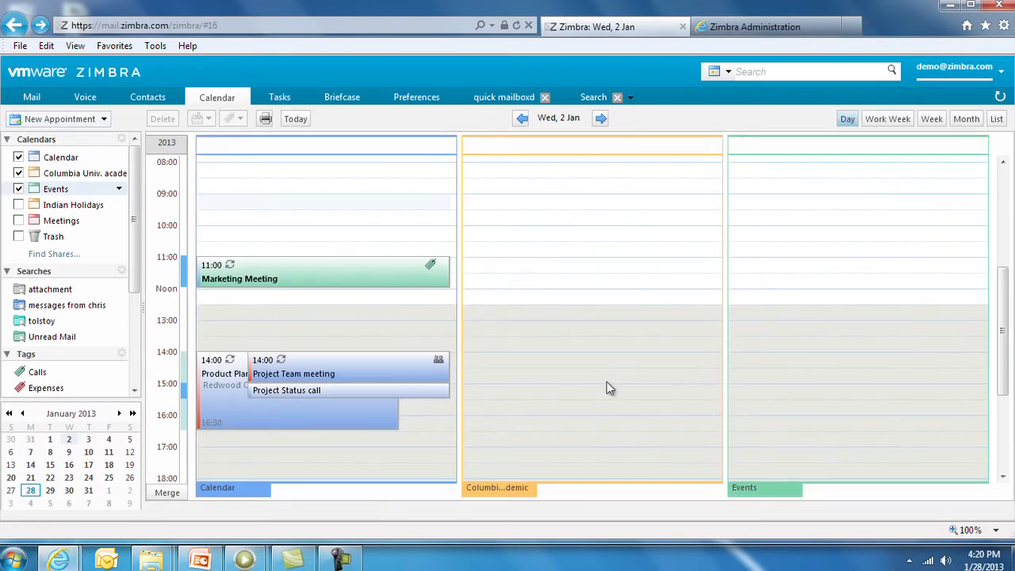
right_click(70, 158)
left_click(119, 170)
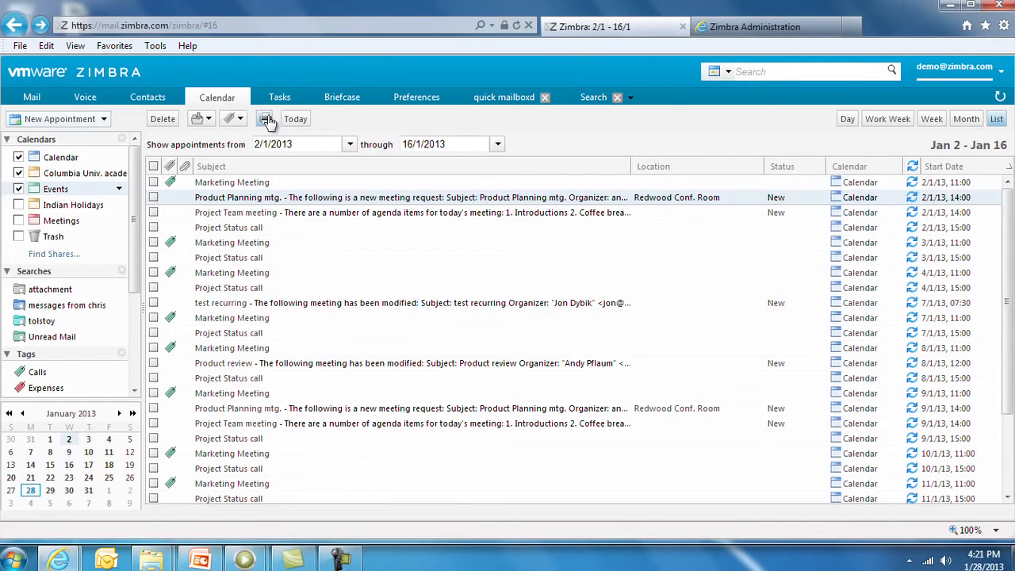
Step: Open the calendar print settings and review the print view and fit-to-page choices
left_click(267, 121)
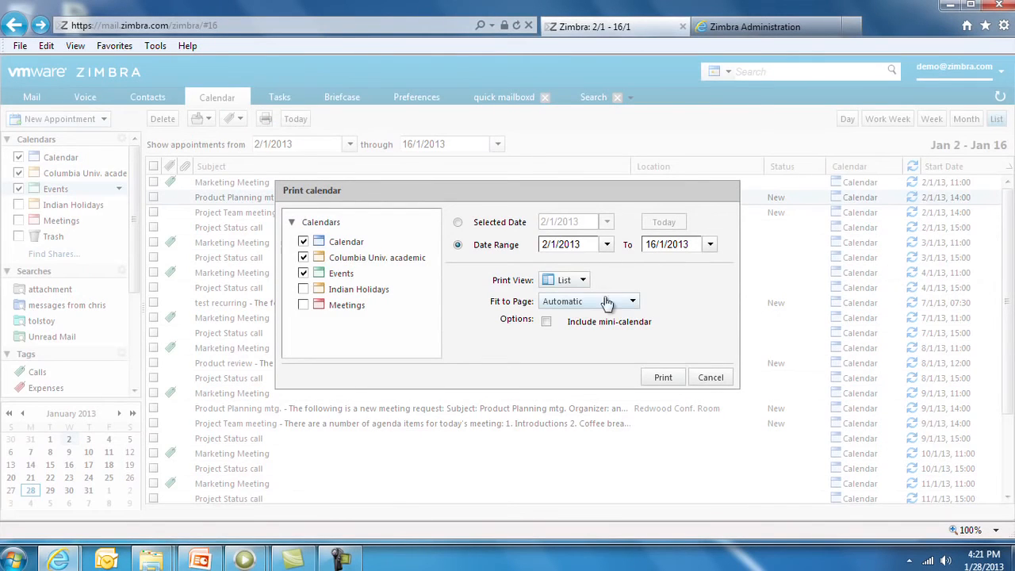
left_click(583, 281)
left_click(630, 303)
left_click(633, 303)
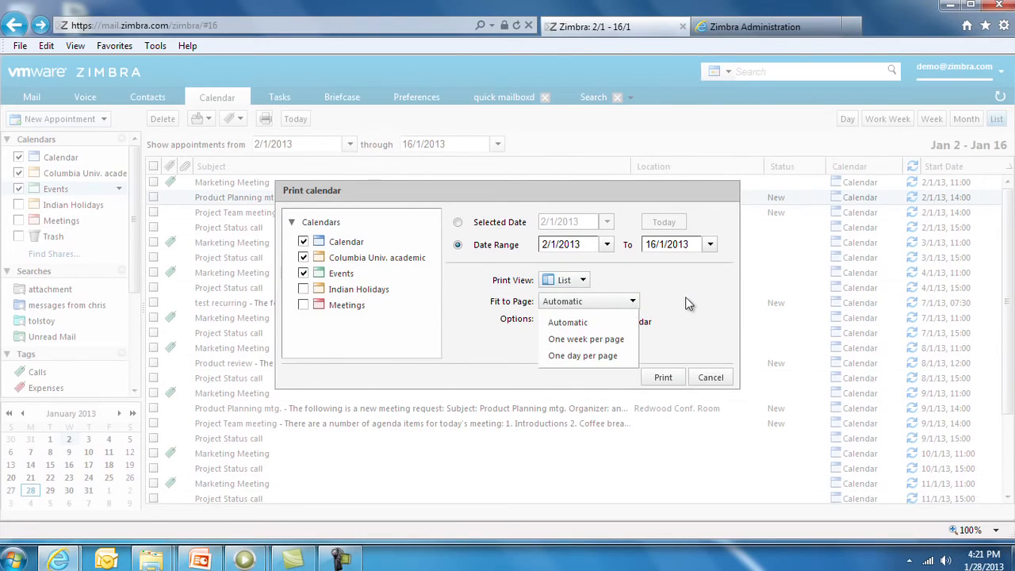
left_click(689, 304)
Step: Show only the contacts filed under S and preview the contact card of the listed person
left_click(147, 96)
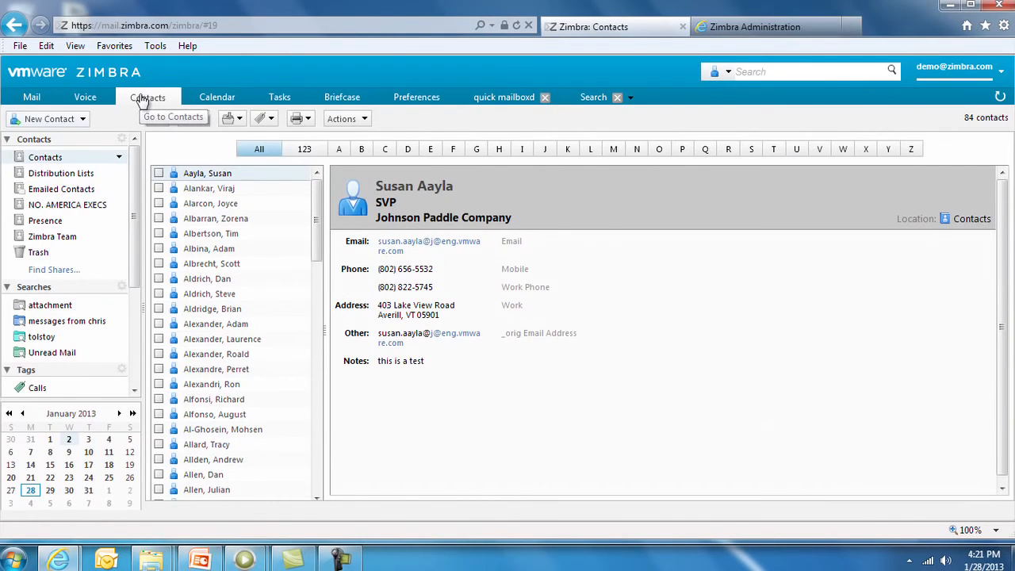
left_click(752, 151)
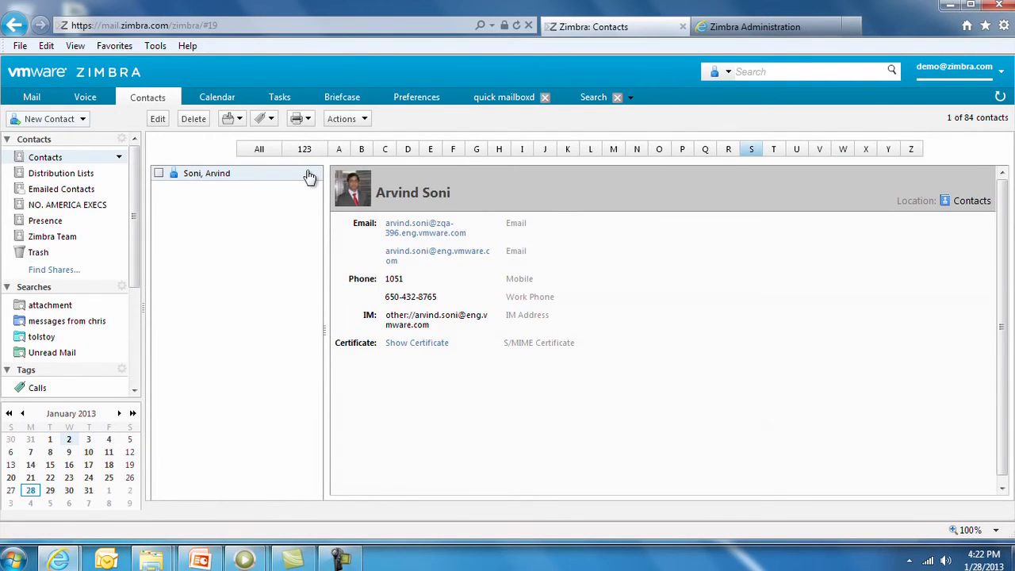
mouse_move(304, 181)
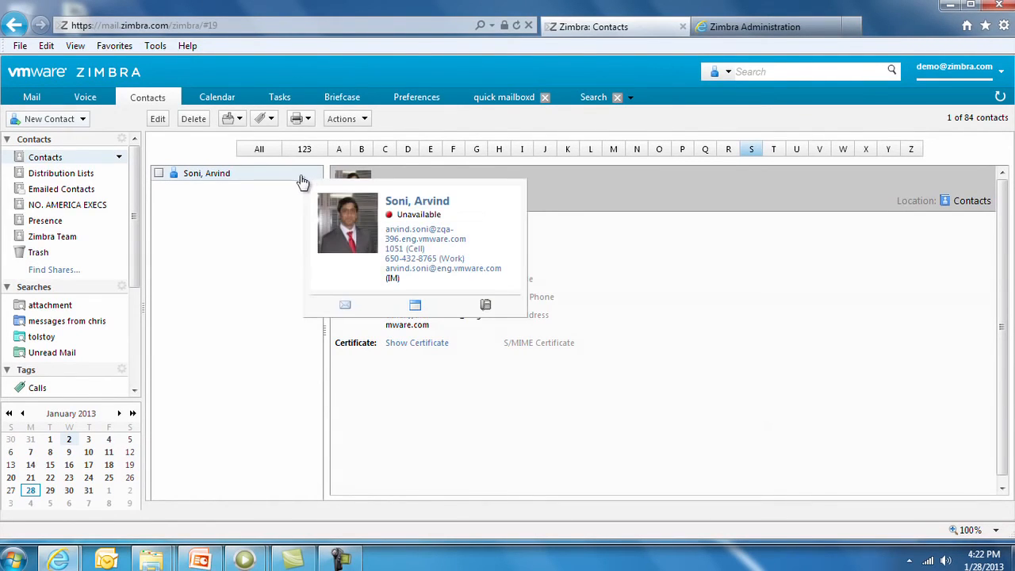
Step: View the distribution lists, and check the actions for a contact in the main Contacts list, including Forward Contact
left_click(52, 179)
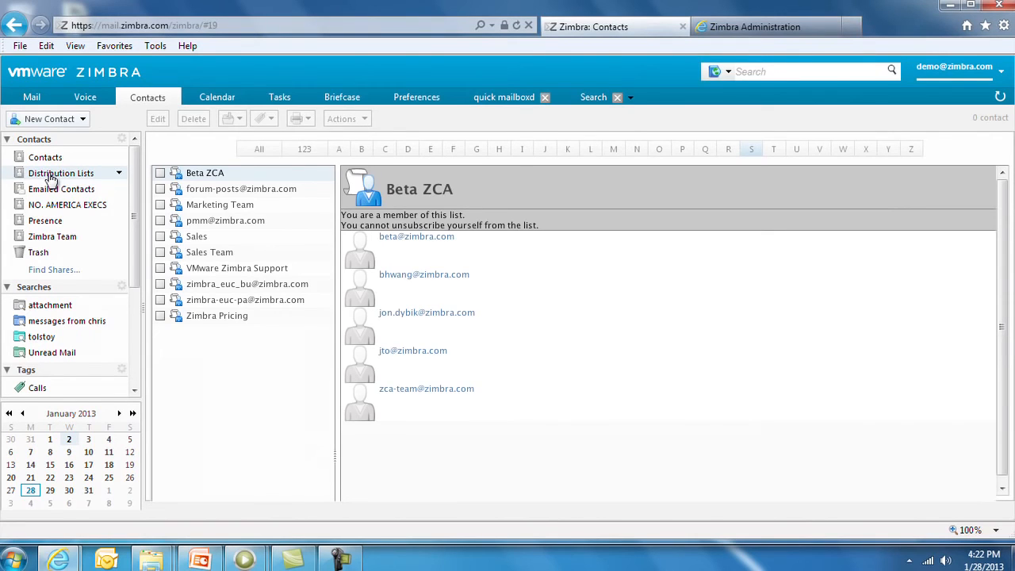
left_click(46, 157)
right_click(206, 250)
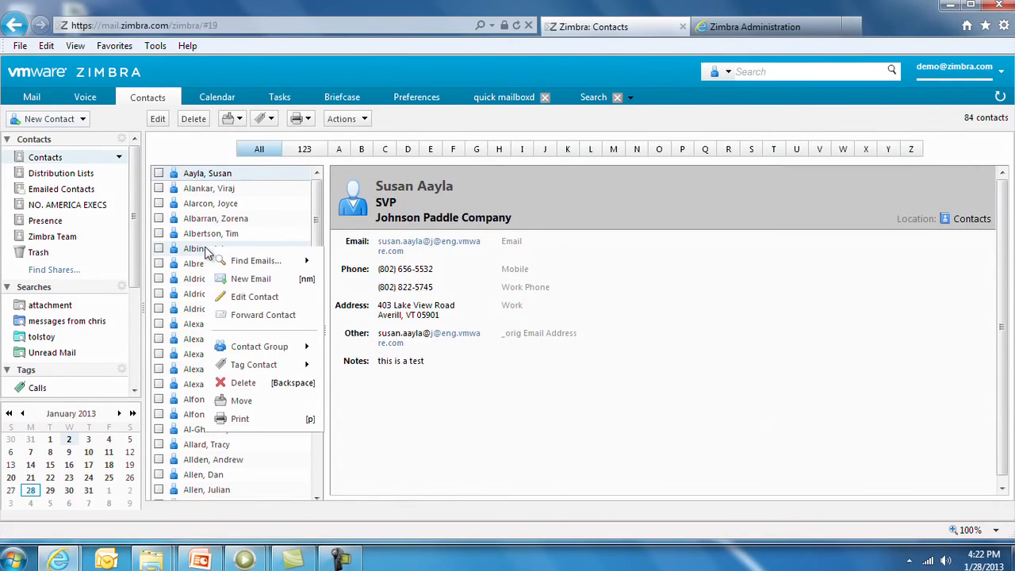
left_click(238, 315)
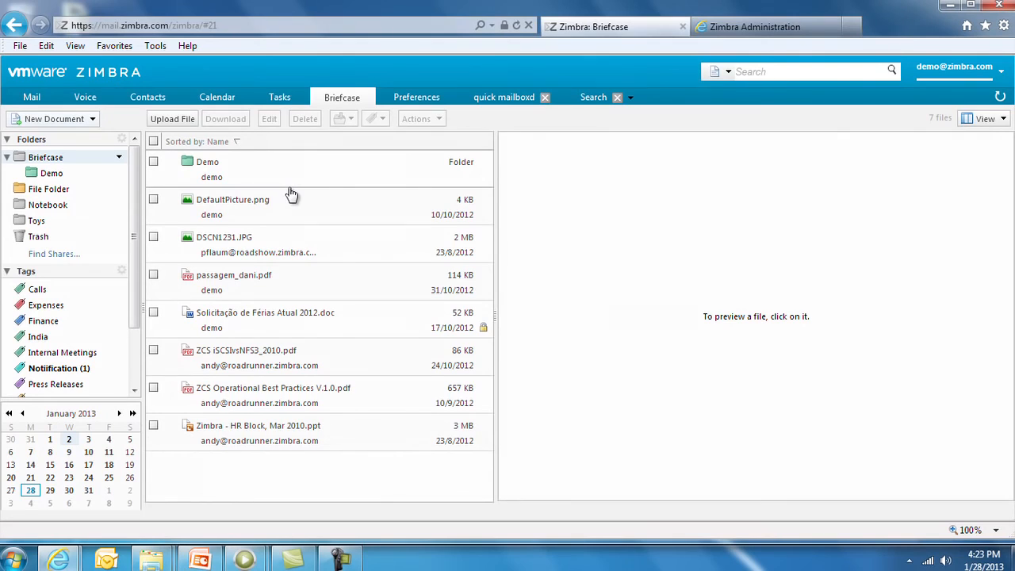
Step: Preview DSCN1231.JPG in the Briefcase with its file actions, and open the Briefcase folder's sharing options
left_click(318, 254)
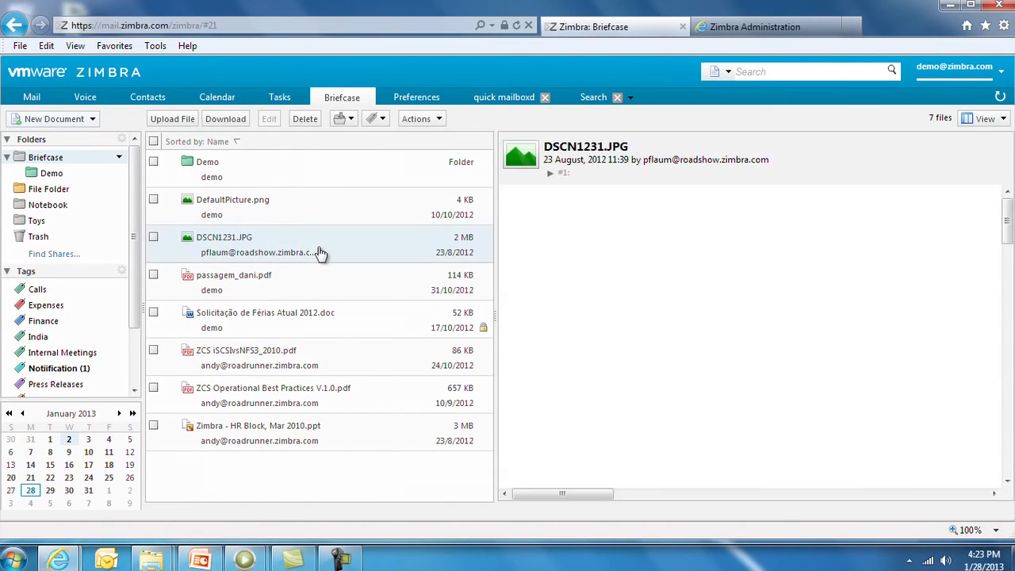
right_click(319, 250)
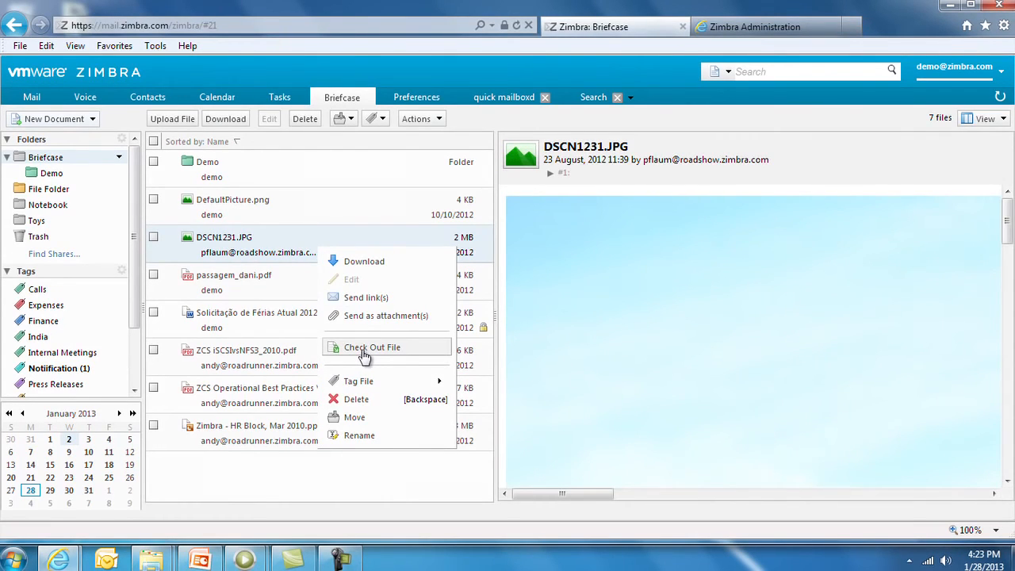
right_click(73, 161)
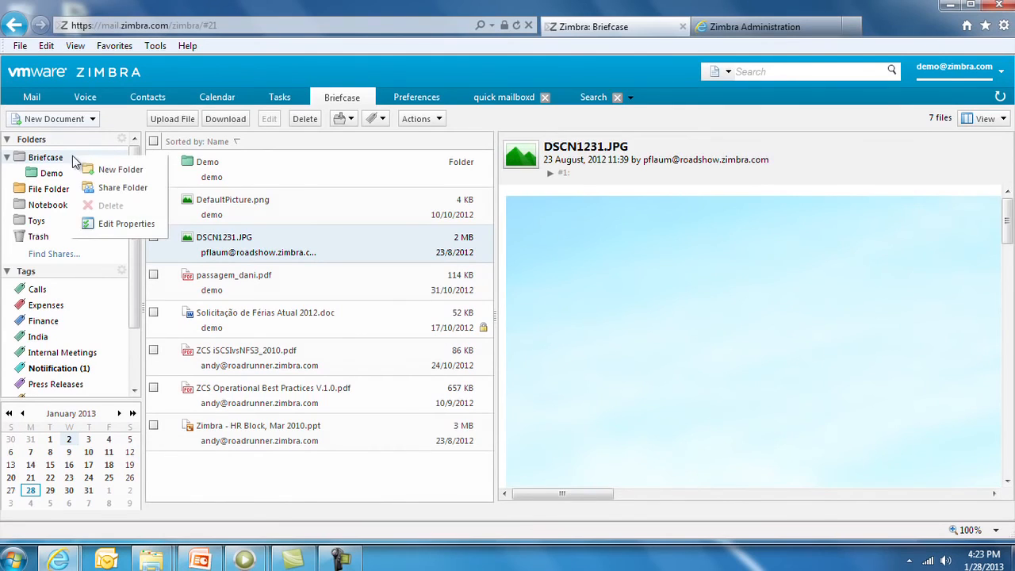
left_click(120, 188)
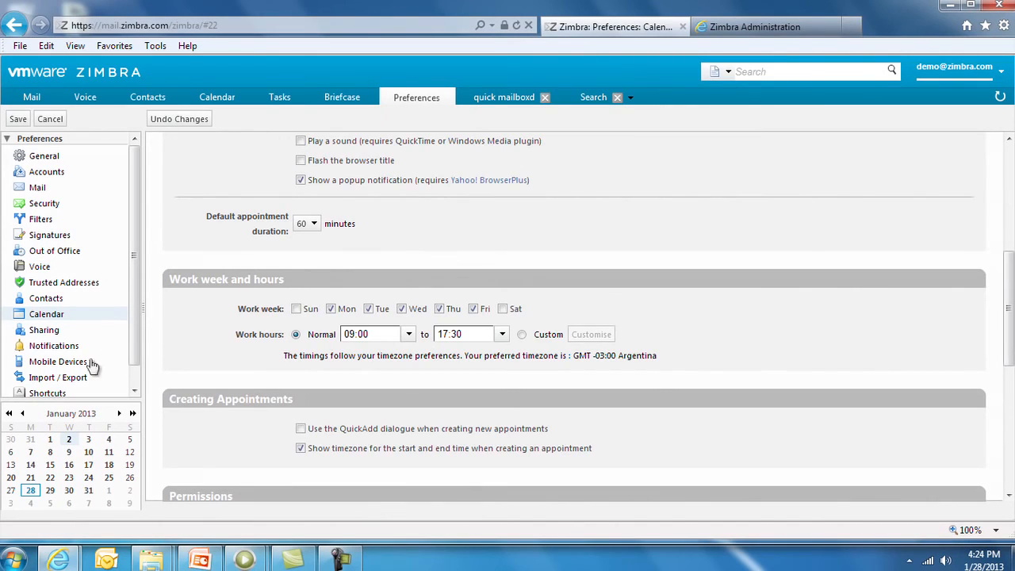
Step: Open the import and export preferences, preview choosing a file to import, and cancel the file selection
left_click(65, 379)
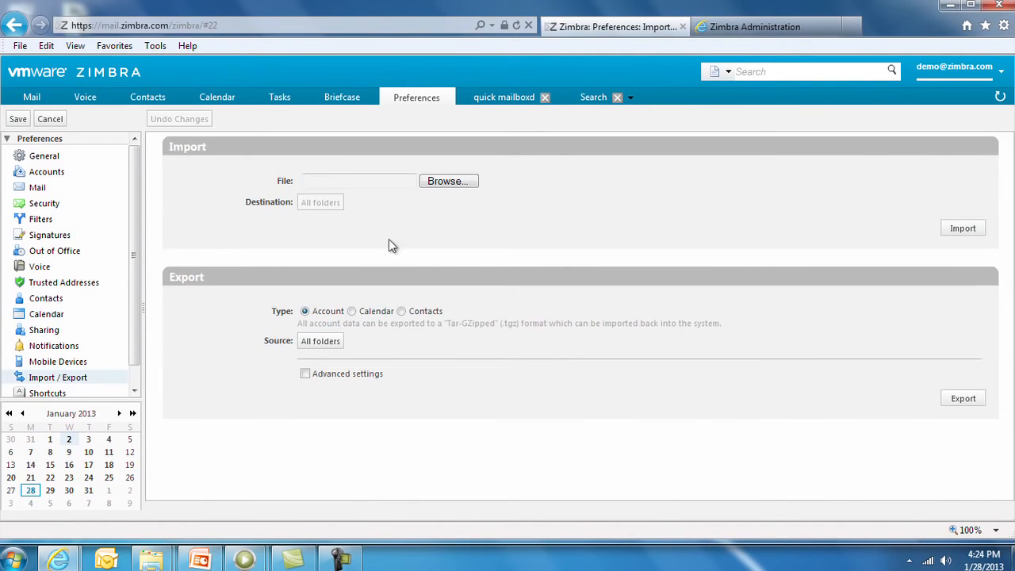
left_click(449, 180)
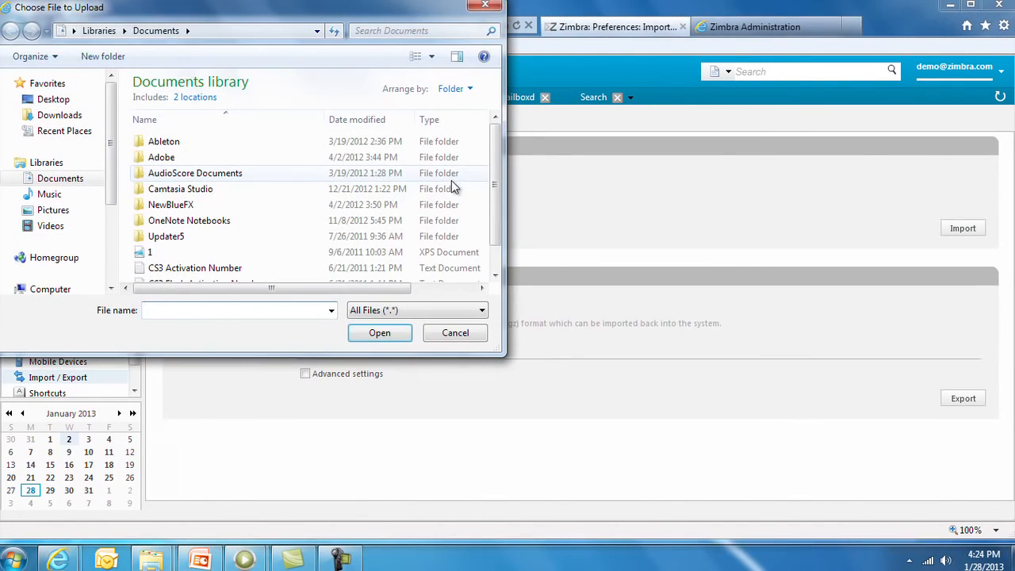
left_click(456, 333)
Step: Review the Zimlets preferences and the work week and hours settings in the calendar preferences
scroll(136, 340, "down", 1)
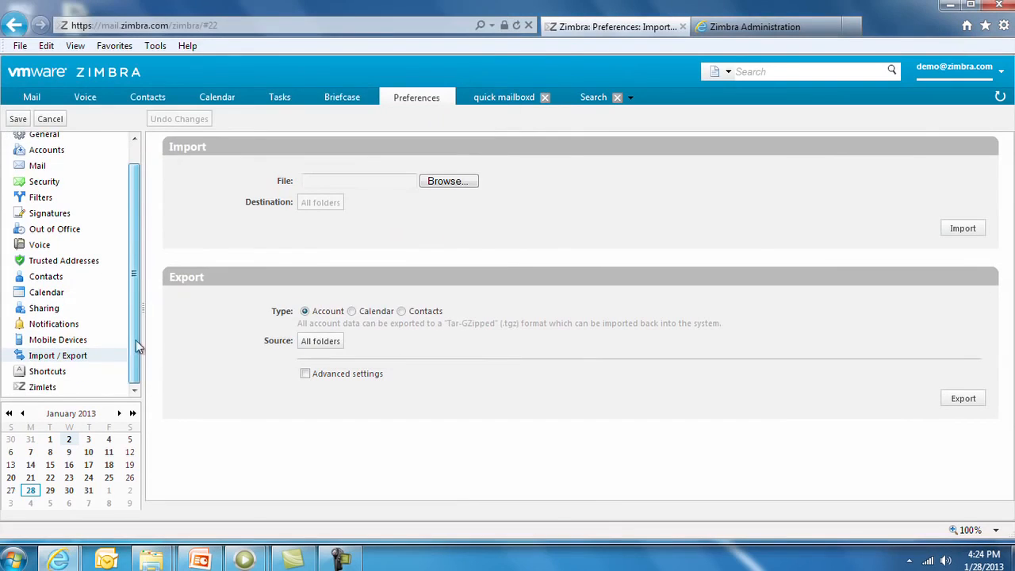
left_click(41, 388)
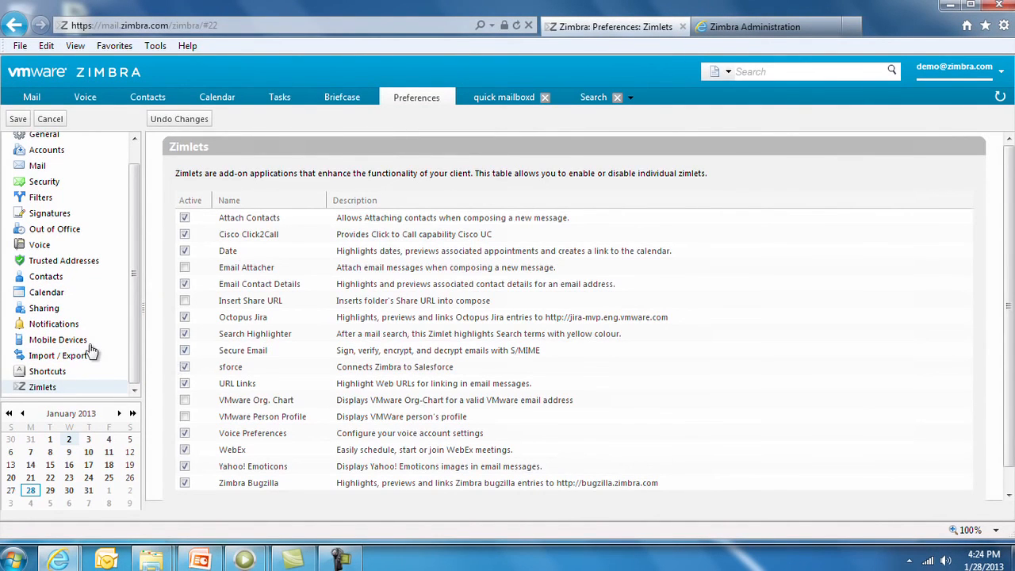
left_click(46, 293)
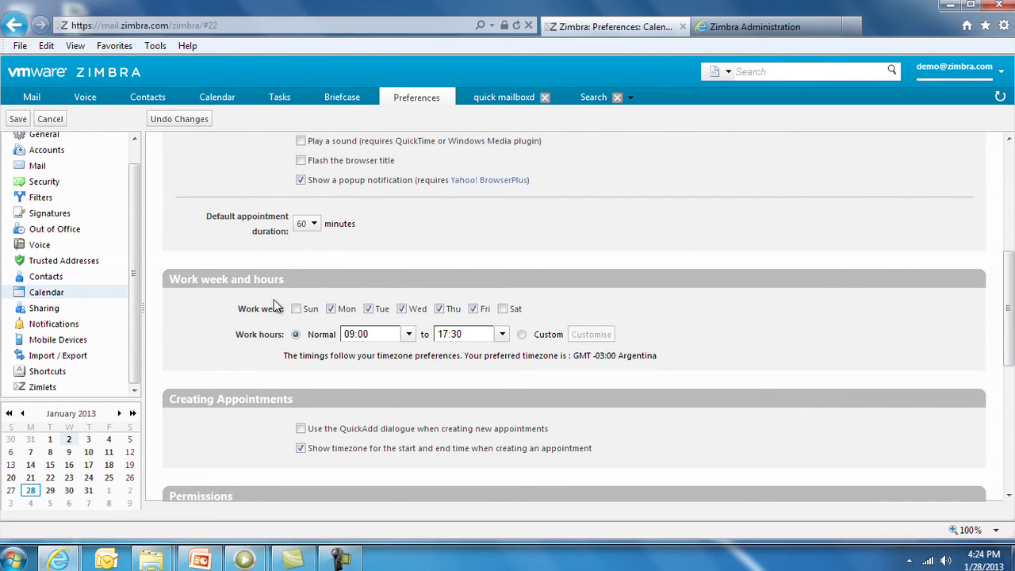
Step: Open the mobile device preferences and select the iPad to see its sync controls
scroll(106, 347, "up", 1)
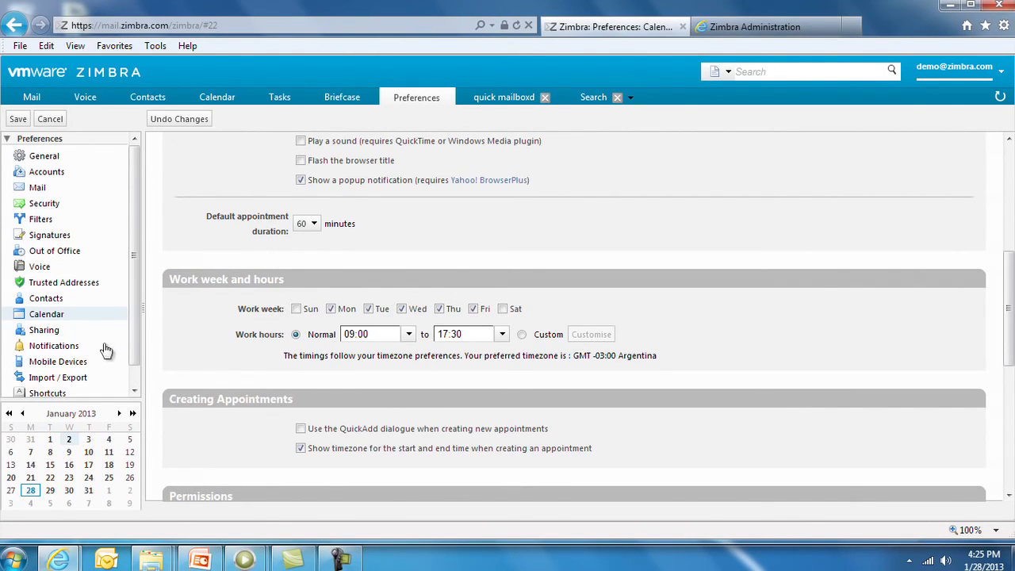
left_click(65, 362)
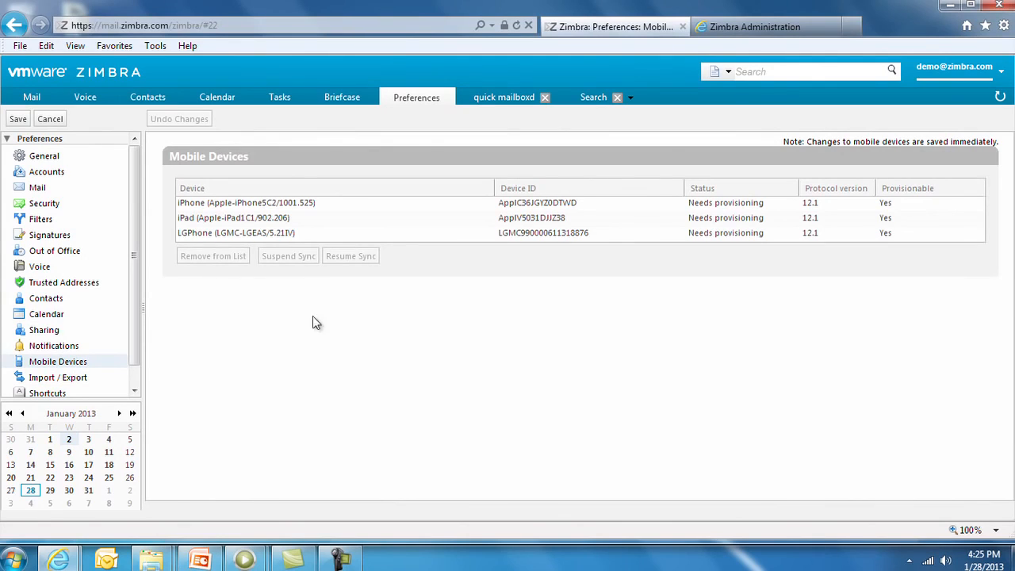
left_click(305, 219)
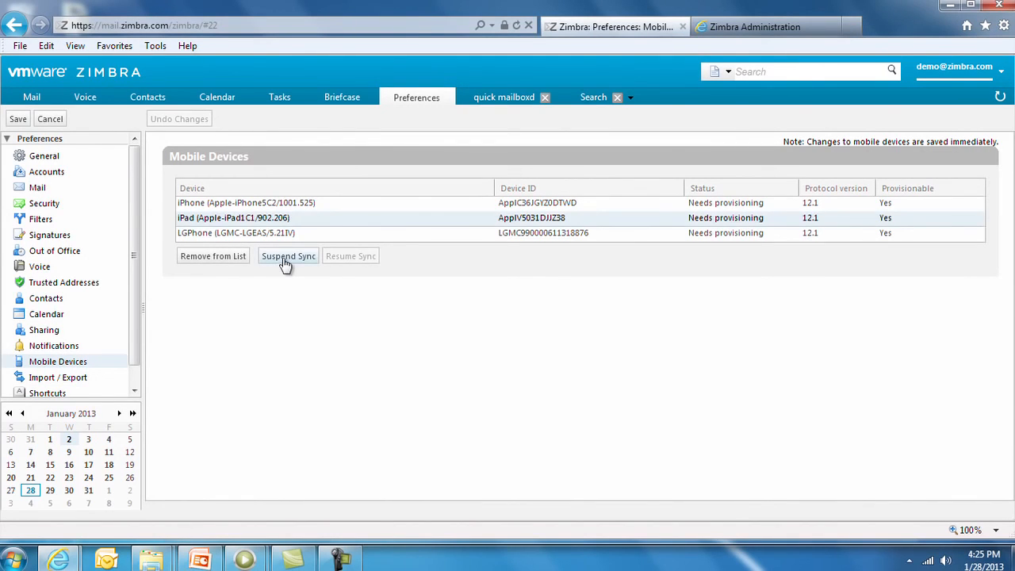